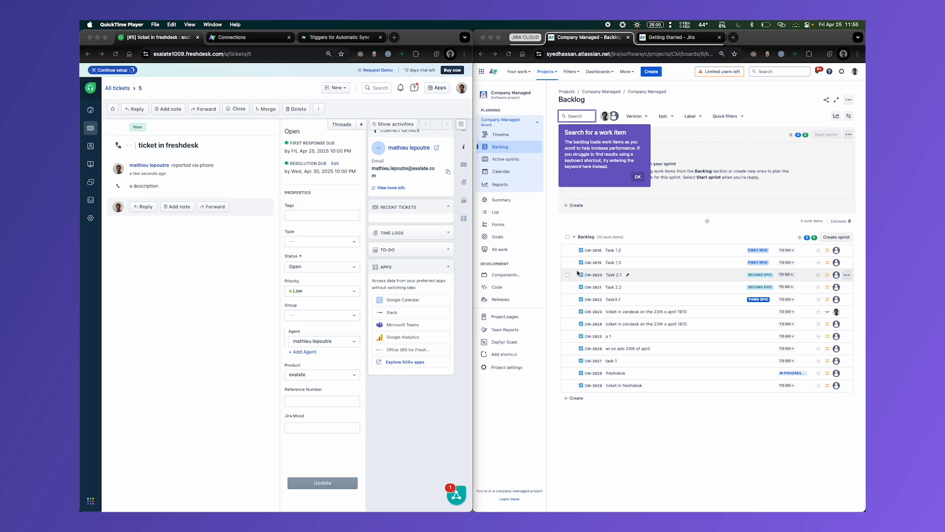
- Initiate a new connection on the Freshdesk side of Exalate and enter the Jira Cloud site's base address as destination instance URL
{"action": "left_click", "coordinate": [244, 337]}
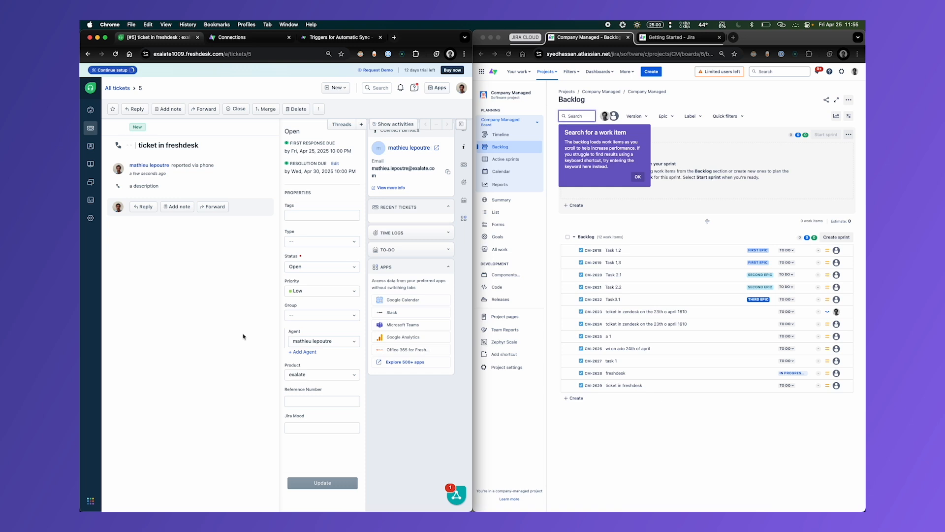
{"action": "left_click", "coordinate": [246, 37]}
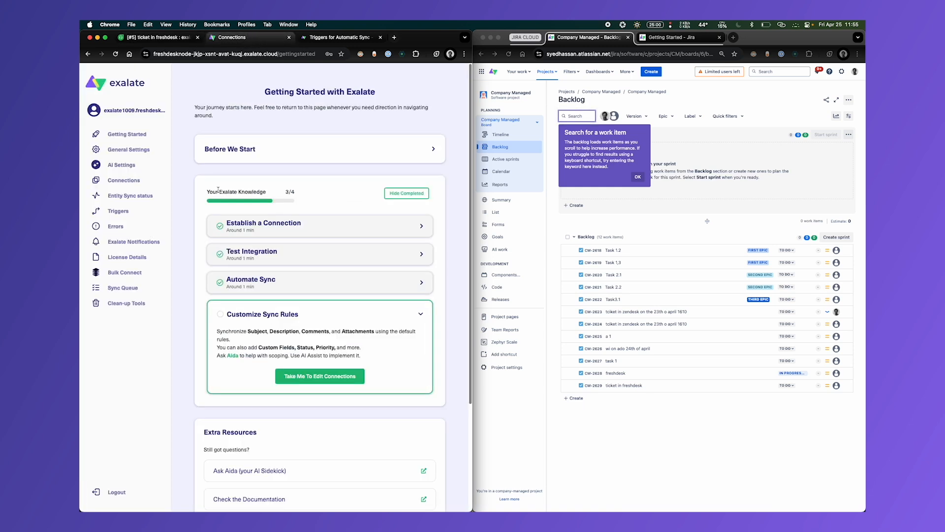
{"action": "left_click", "coordinate": [129, 181]}
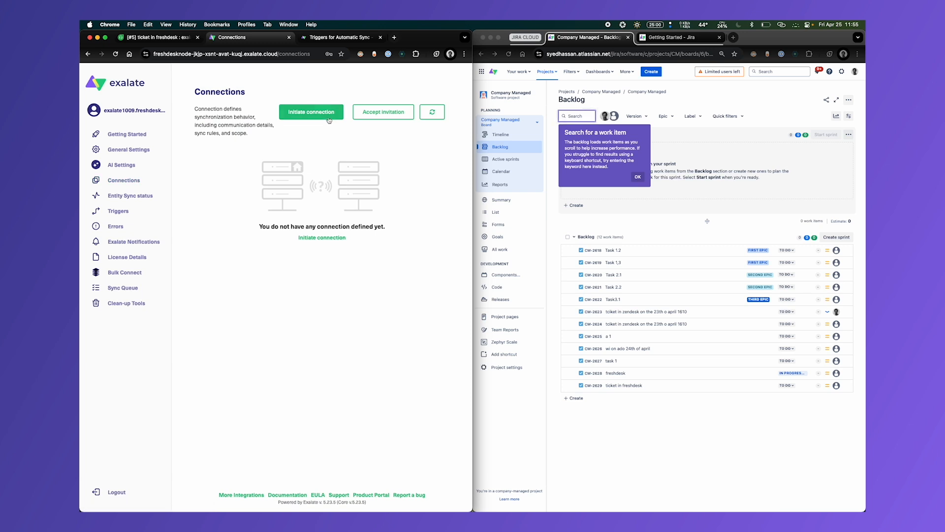
{"action": "left_click", "coordinate": [311, 112]}
{"action": "double_click", "coordinate": [624, 54]}
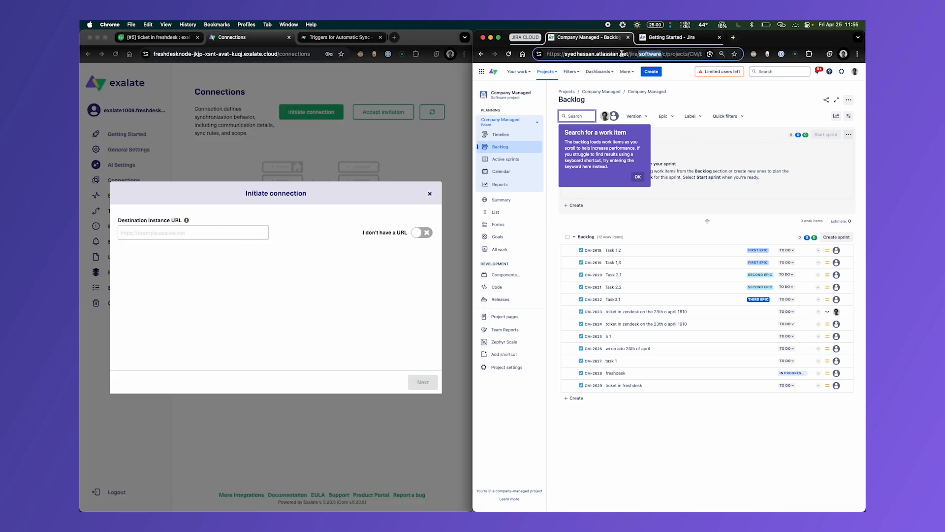
{"action": "left_click_drag", "start_coordinate": [631, 56], "coordinate": [547, 54]}
{"action": "key", "text": "super+c"}
{"action": "left_click", "coordinate": [359, 274]}
{"action": "key", "text": "super+v"}
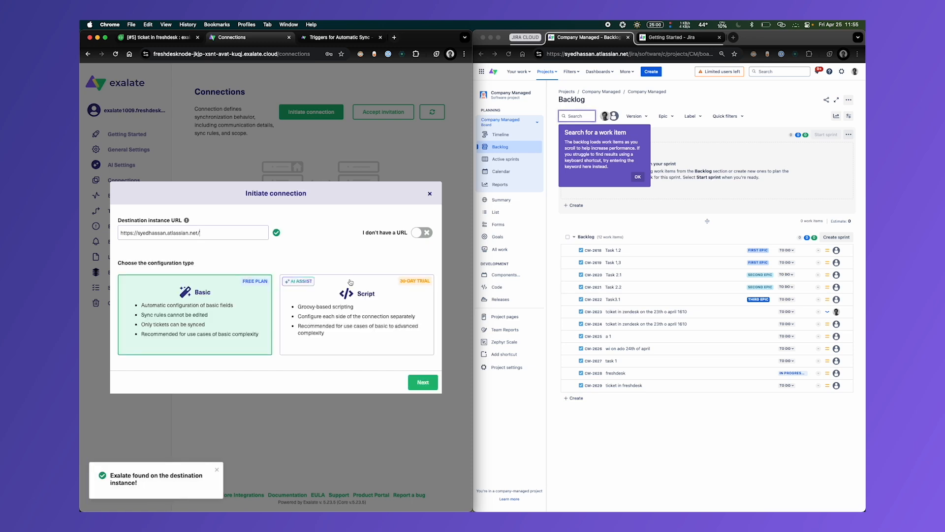
- Choose the Script configuration, name the local instance freshdesk and the remote instance jiracloud, and initiate the connection
{"action": "left_click", "coordinate": [332, 298]}
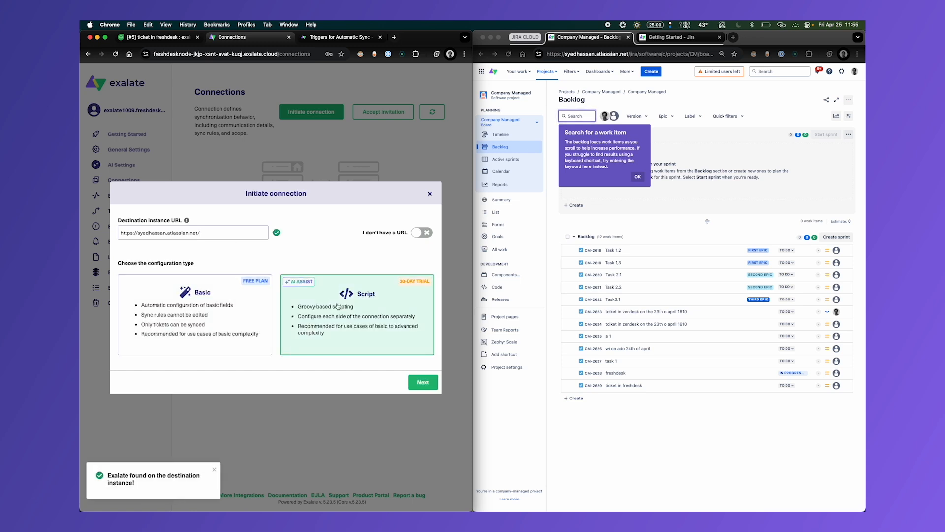
{"action": "left_click", "coordinate": [422, 382]}
{"action": "type", "text": "freshdesk"}
{"action": "key", "text": "Tab"}
{"action": "type", "text": "jira"}
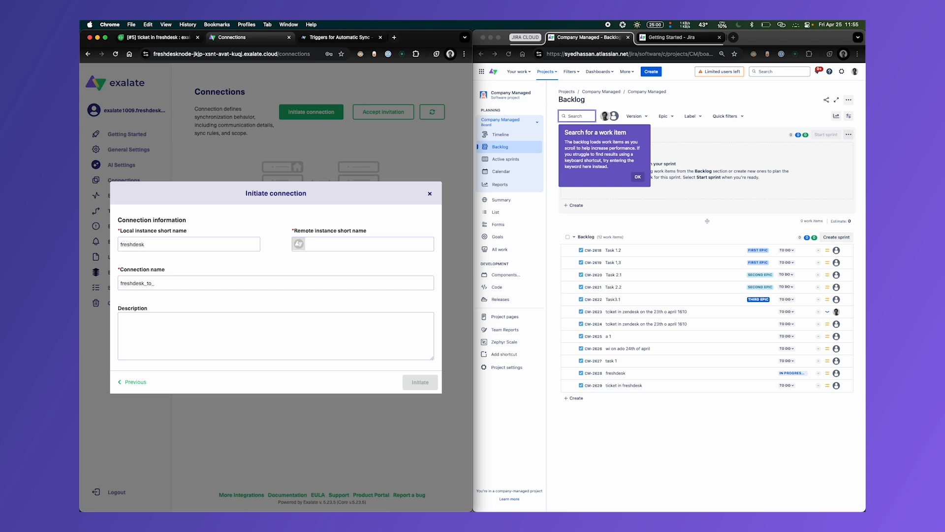
{"action": "left_click", "coordinate": [420, 382]}
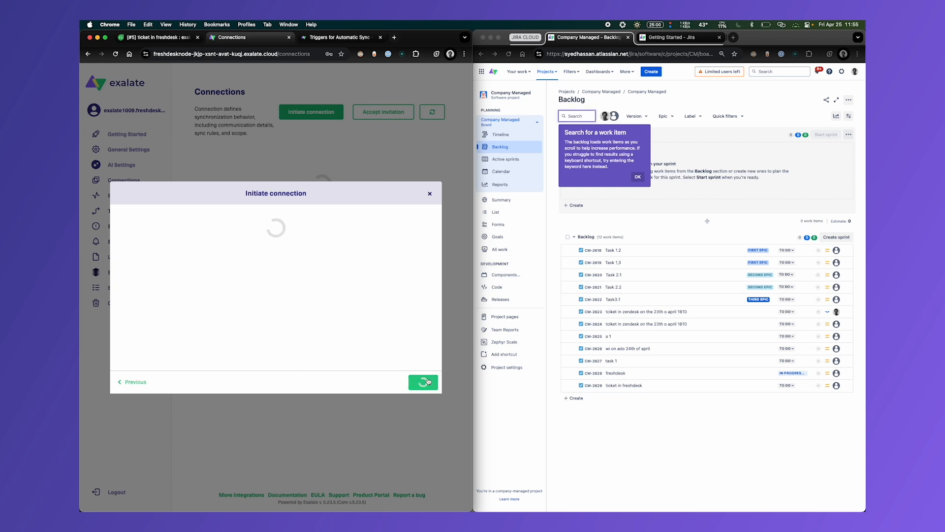
- Accept an invitation in Exalate's Connections for Jira by pasting the copied invitation code and continue to project selection
{"action": "left_click", "coordinate": [688, 39]}
{"action": "left_click", "coordinate": [490, 310]}
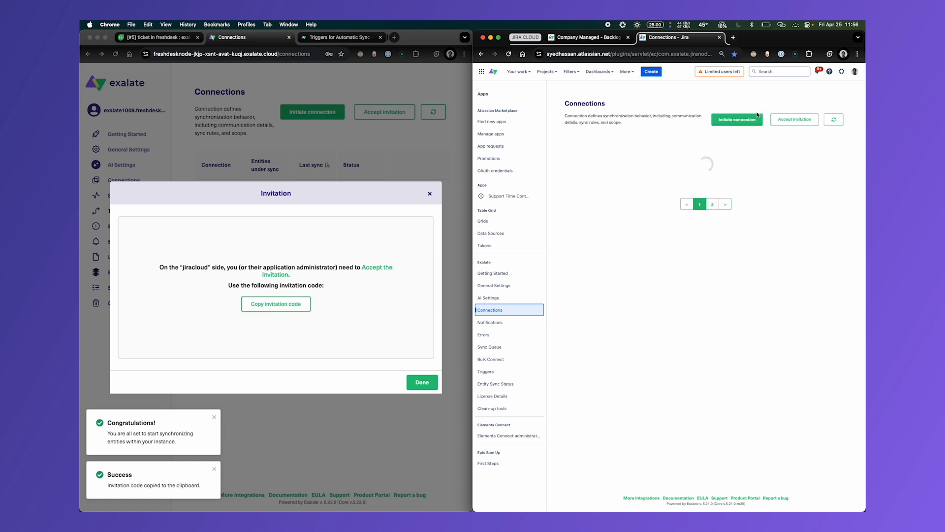
{"action": "left_click", "coordinate": [789, 119]}
{"action": "left_click", "coordinate": [629, 327]}
{"action": "key", "text": "super+v"}
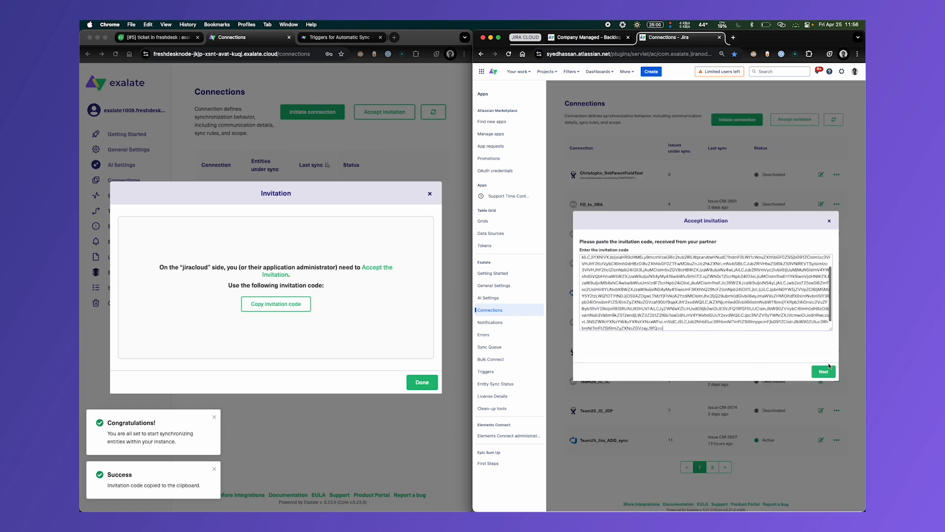
{"action": "left_click", "coordinate": [823, 372]}
- Select Company Managed (CM) as the project for incoming sync, confirm it, and refresh the Freshdesk side's connection list
{"action": "left_click", "coordinate": [634, 283]}
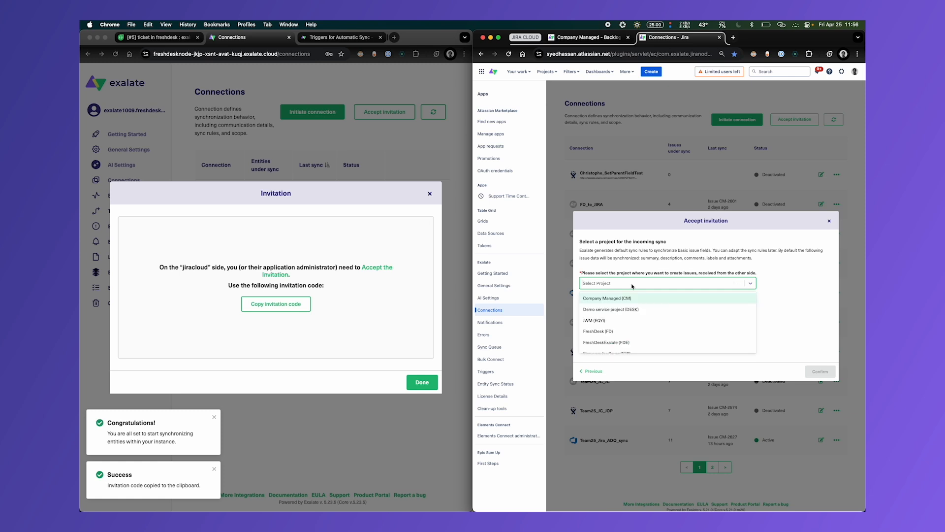
{"action": "left_click", "coordinate": [679, 297]}
{"action": "left_click", "coordinate": [822, 372]}
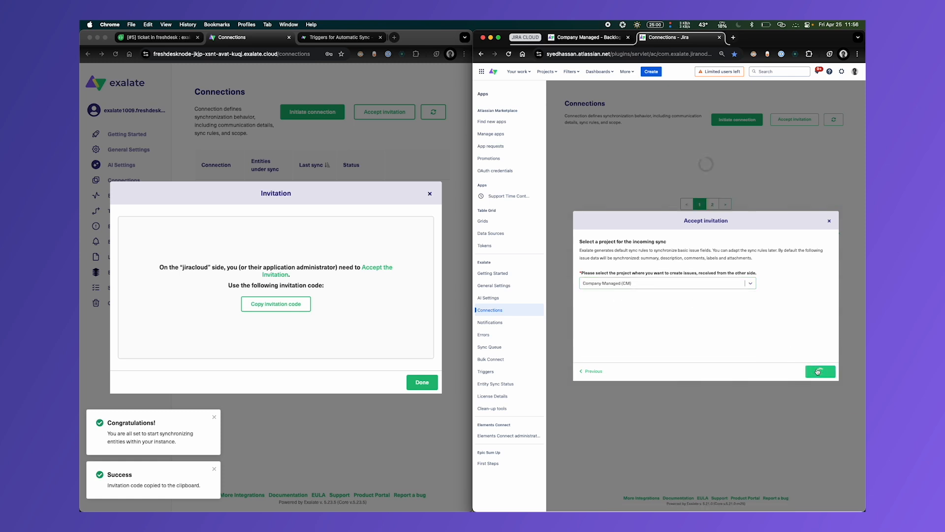
{"action": "left_click", "coordinate": [430, 193]}
{"action": "left_click", "coordinate": [433, 112]}
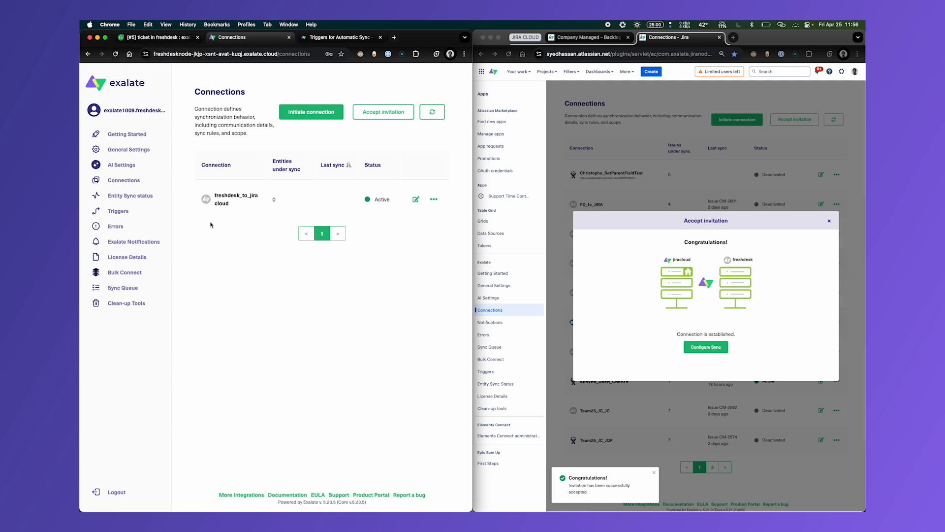
- Open Exalate's Triggers page for Freshdesk and place the trigger documentation beside it to examine the filter examples
{"action": "left_click", "coordinate": [121, 212]}
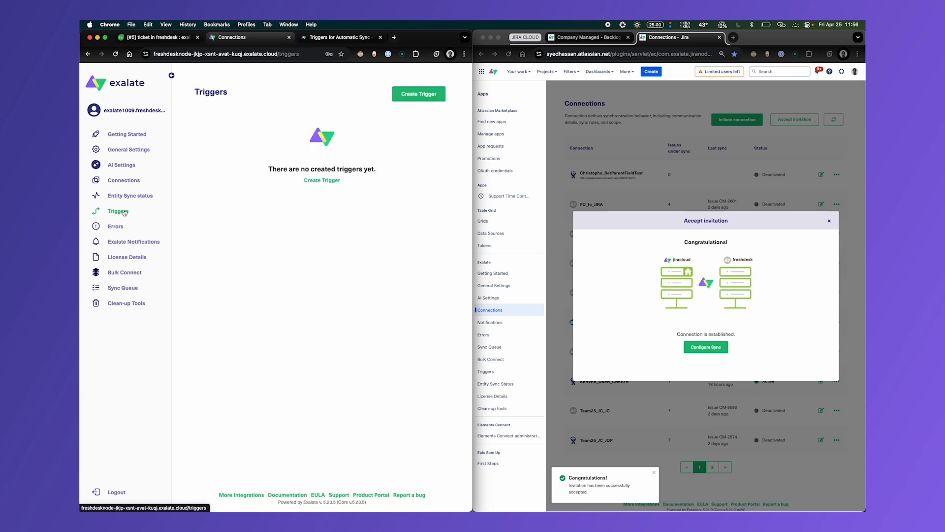
{"action": "left_click", "coordinate": [343, 41]}
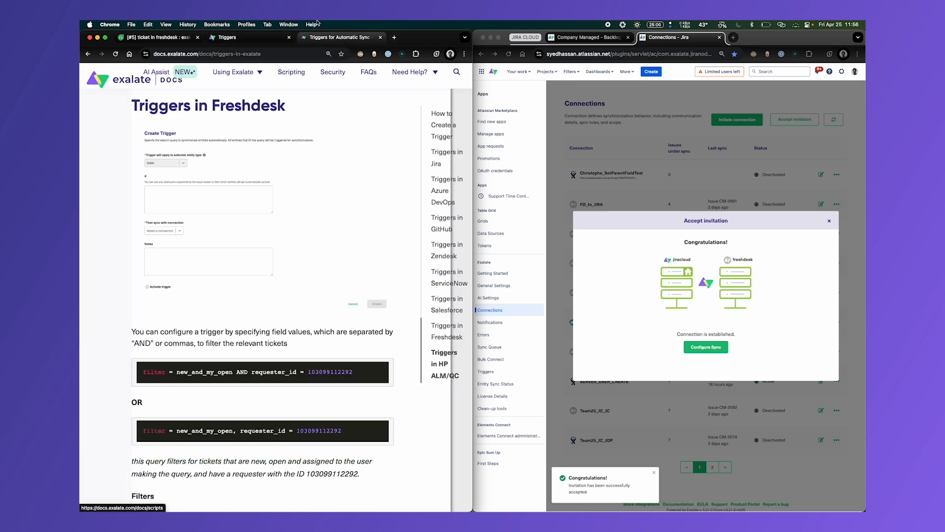
{"action": "left_click_drag", "start_coordinate": [513, 37], "coordinate": [679, 37]}
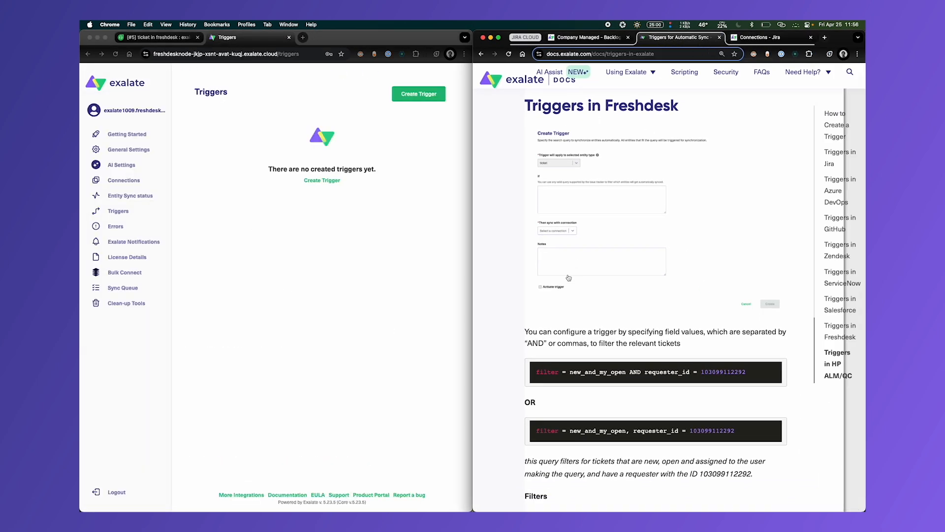
{"action": "scroll", "coordinate": [569, 278], "scroll_direction": "down", "scroll_amount": 1}
{"action": "scroll", "coordinate": [569, 278], "scroll_direction": "up", "scroll_amount": 2}
{"action": "left_click", "coordinate": [372, 232]}
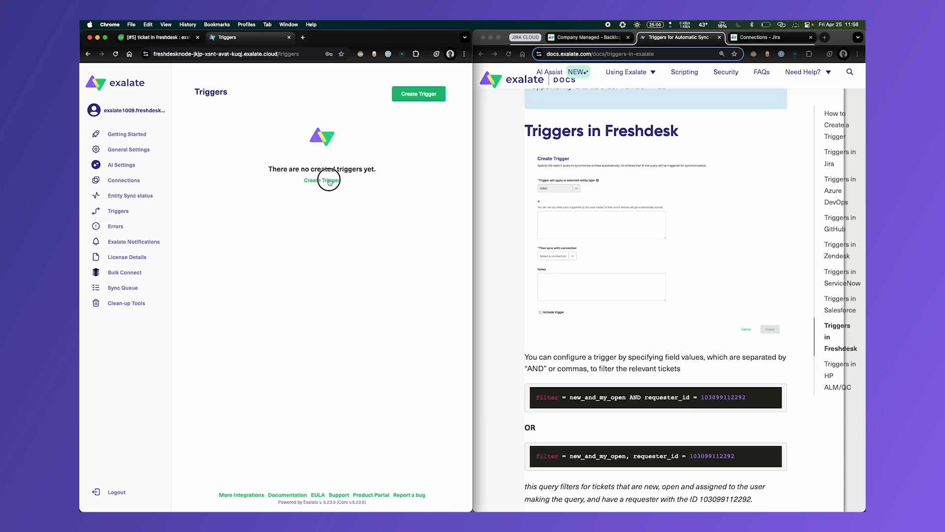
- Start a new ticket trigger with the rule "filter = new_and_my_open"
{"action": "left_click", "coordinate": [327, 181]}
{"action": "left_click", "coordinate": [260, 215]}
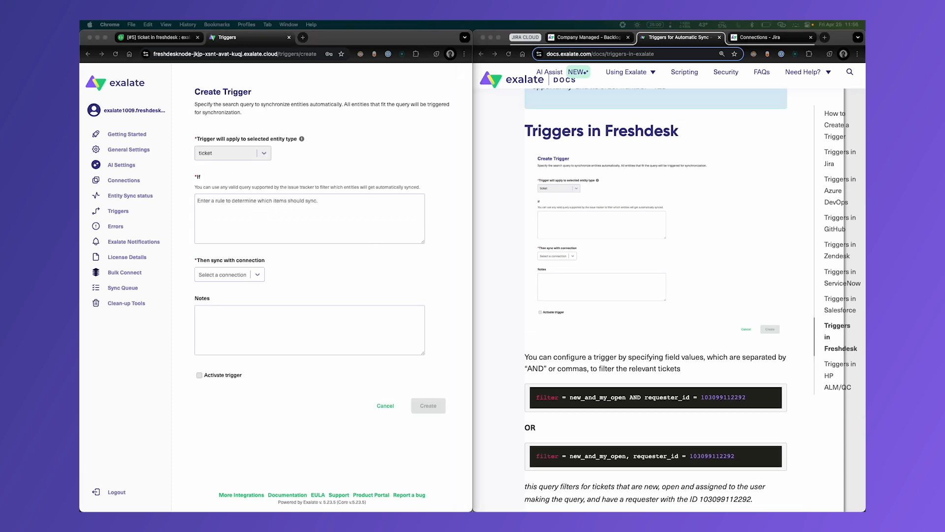
{"action": "left_click", "coordinate": [269, 216]}
{"action": "key", "text": "super+v"}
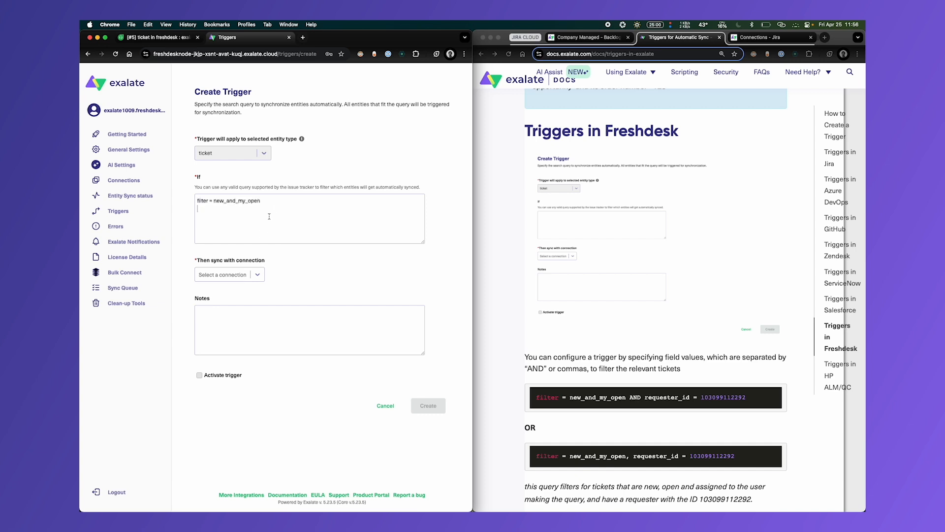
- Assign the freshdesk_to_jiracloud connection to the trigger, activate it, and create it, closing the documentation page
{"action": "left_click", "coordinate": [231, 274]}
{"action": "left_click", "coordinate": [222, 295]}
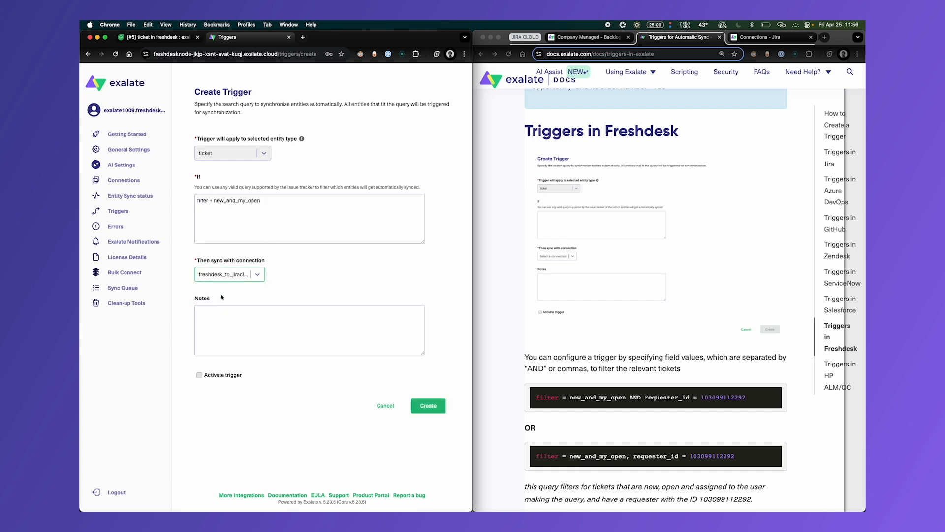
{"action": "left_click", "coordinate": [199, 375]}
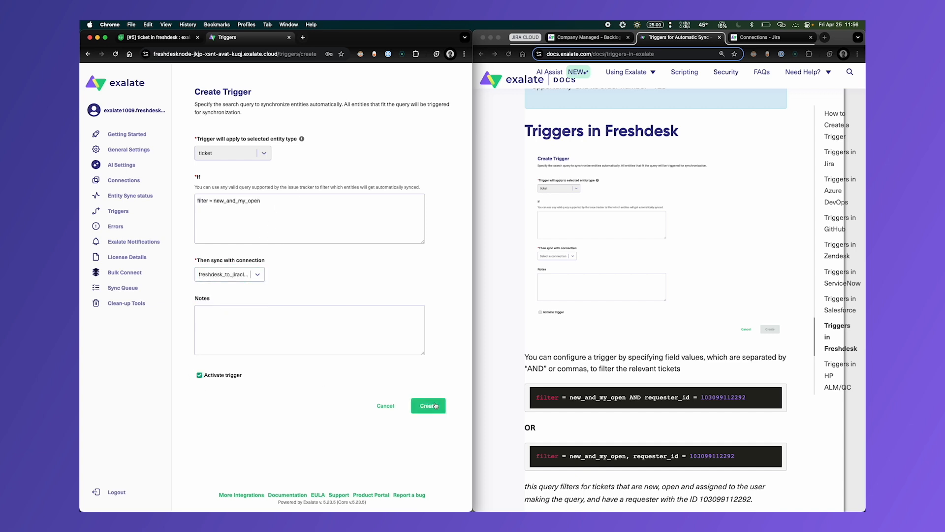
{"action": "left_click", "coordinate": [719, 37]}
{"action": "left_click", "coordinate": [425, 405]}
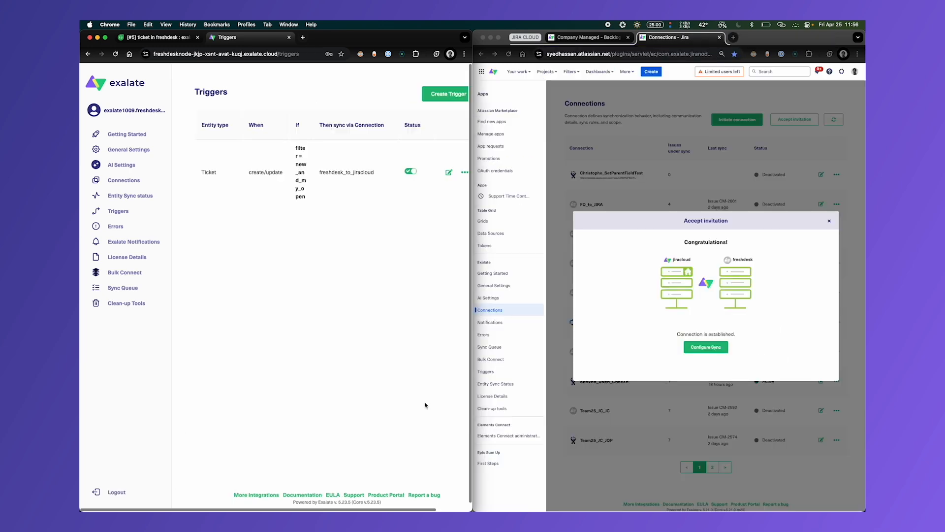
{"action": "key", "text": "super+minus"}
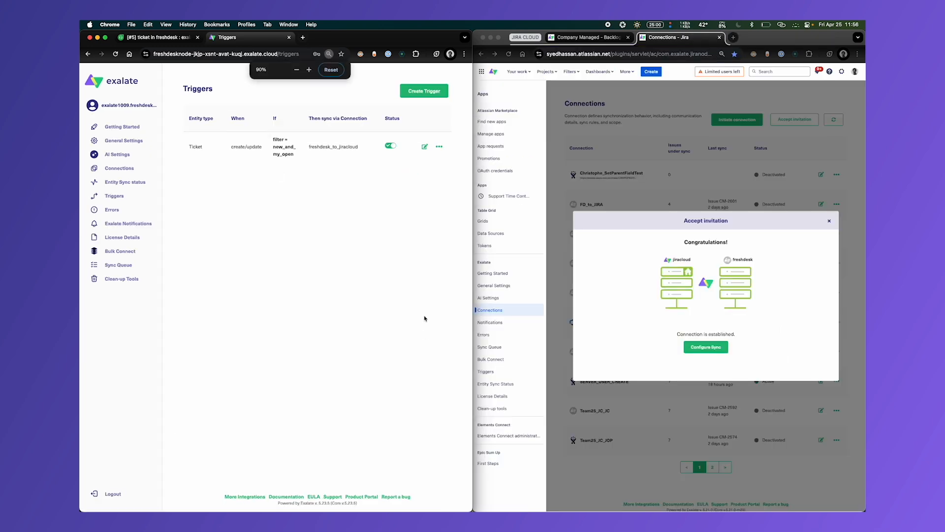
- Start a new ticket in Freshdesk and select the requester as its contact
{"action": "left_click", "coordinate": [157, 38]}
{"action": "left_click", "coordinate": [90, 127]}
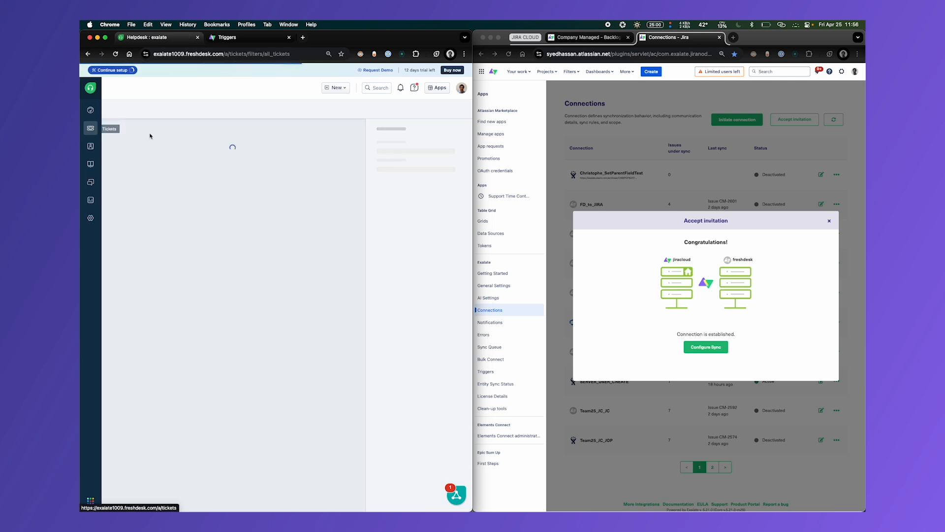
{"action": "left_click", "coordinate": [331, 87]}
{"action": "left_click", "coordinate": [320, 103]}
{"action": "left_click", "coordinate": [246, 129]}
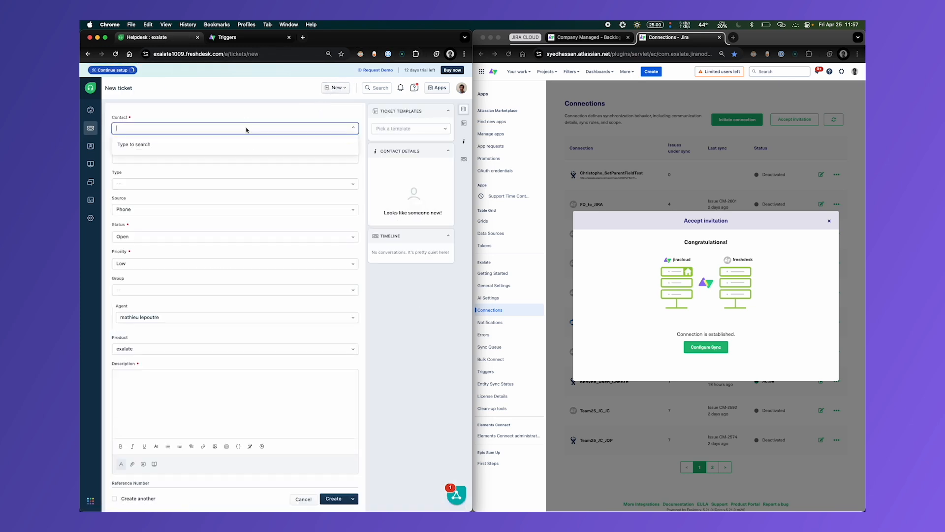
{"action": "type", "text": "mat"}
{"action": "left_click", "coordinate": [134, 147]}
- Give the ticket the subject "ticket created in freshdesk" and the description "a description here", and create it
{"action": "left_click", "coordinate": [133, 157]}
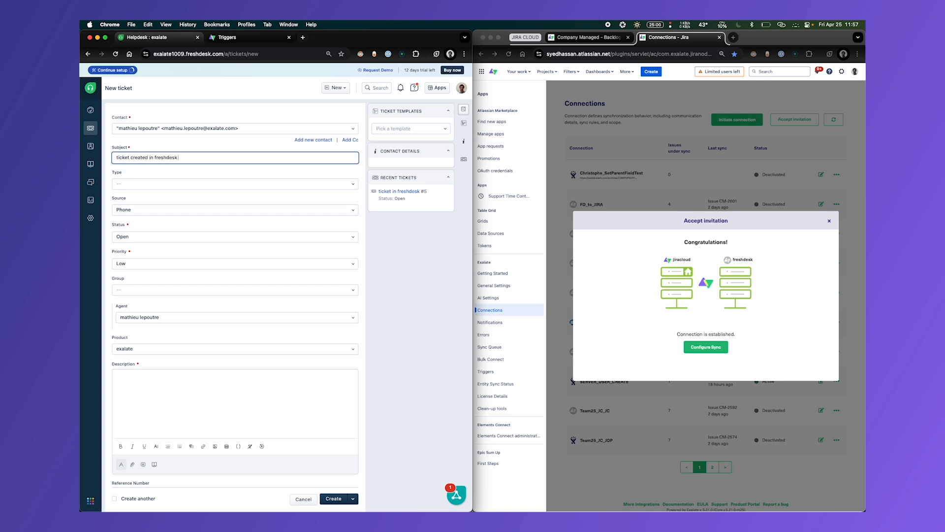
{"action": "left_click", "coordinate": [147, 382]}
{"action": "type", "text": "a description here"}
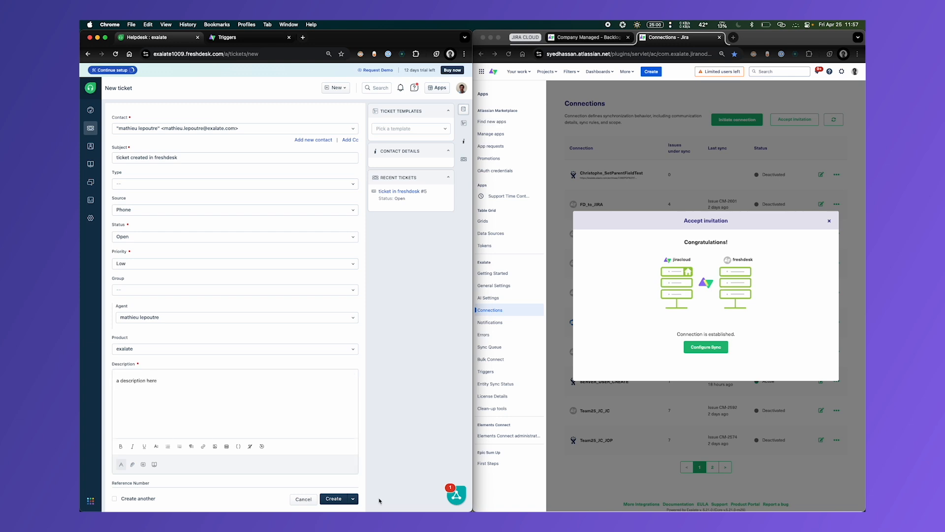
{"action": "left_click", "coordinate": [334, 499]}
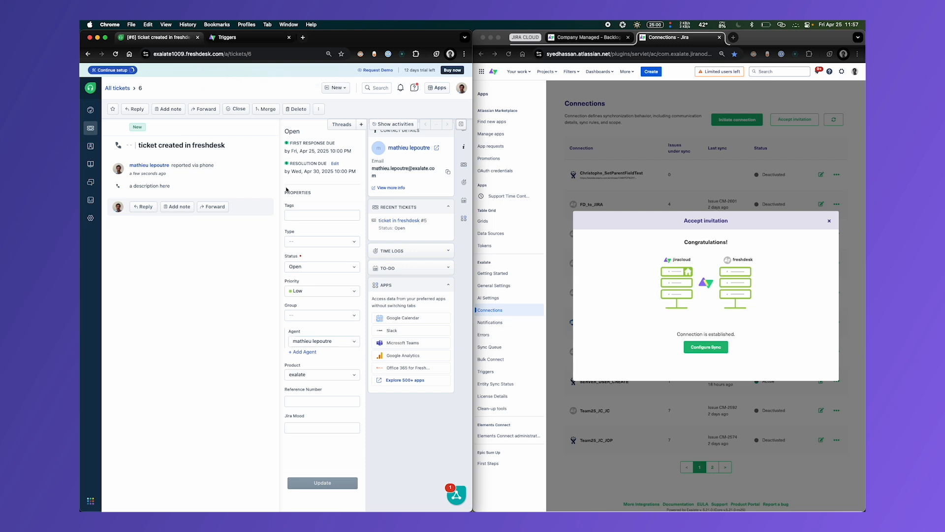
- Look up the new ticket's entity sync status in Exalate with URN 6 and open its linked Jira issue
{"action": "double_click", "coordinate": [251, 54]}
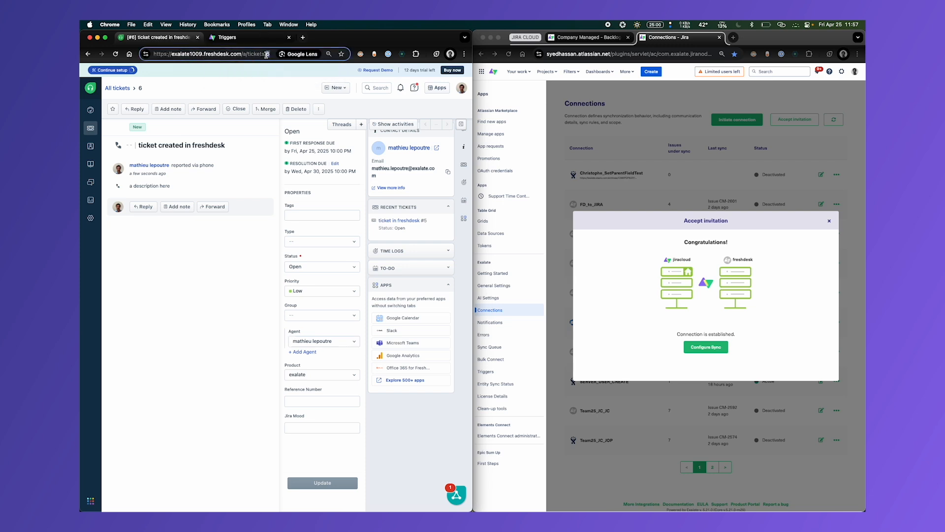
{"action": "left_click", "coordinate": [221, 37]}
{"action": "left_click", "coordinate": [118, 182]}
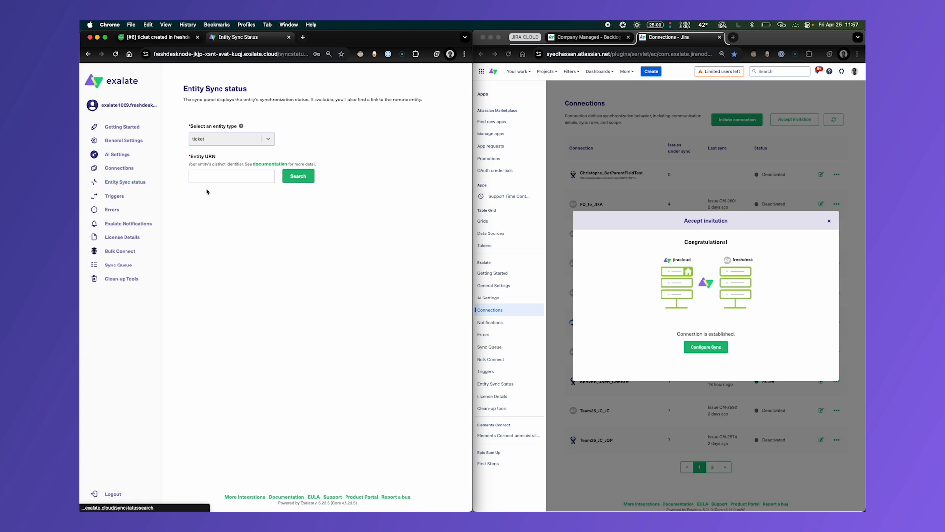
{"action": "left_click", "coordinate": [215, 180]}
{"action": "key", "text": "super+v"}
{"action": "left_click", "coordinate": [298, 176]}
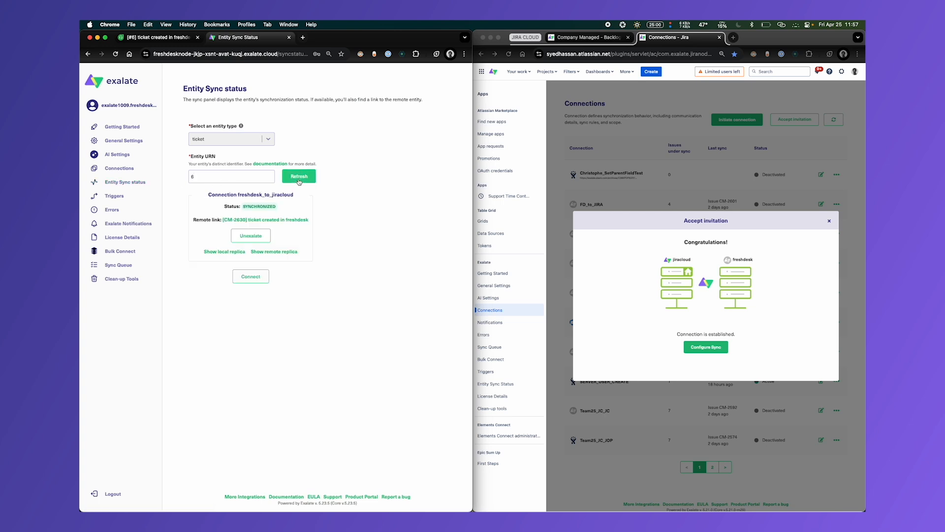
{"action": "left_click", "coordinate": [250, 219]}
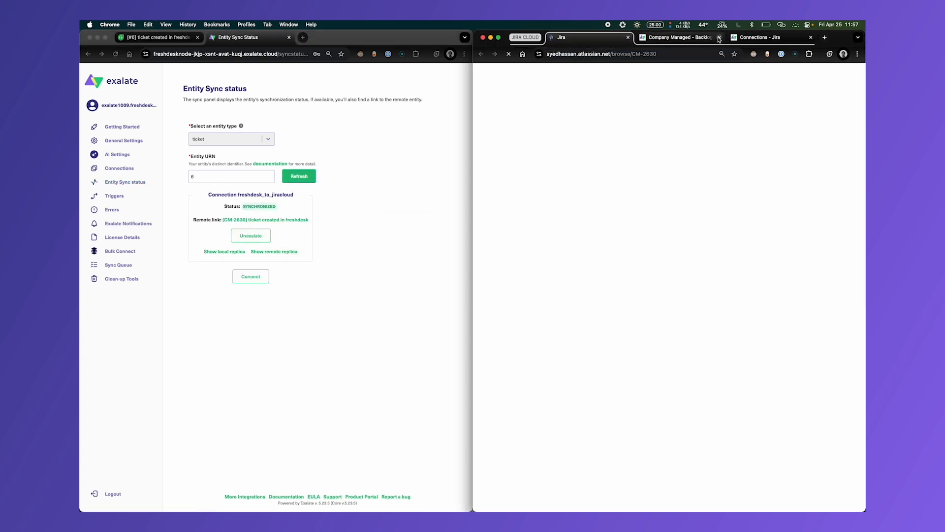
{"action": "left_click", "coordinate": [720, 38]}
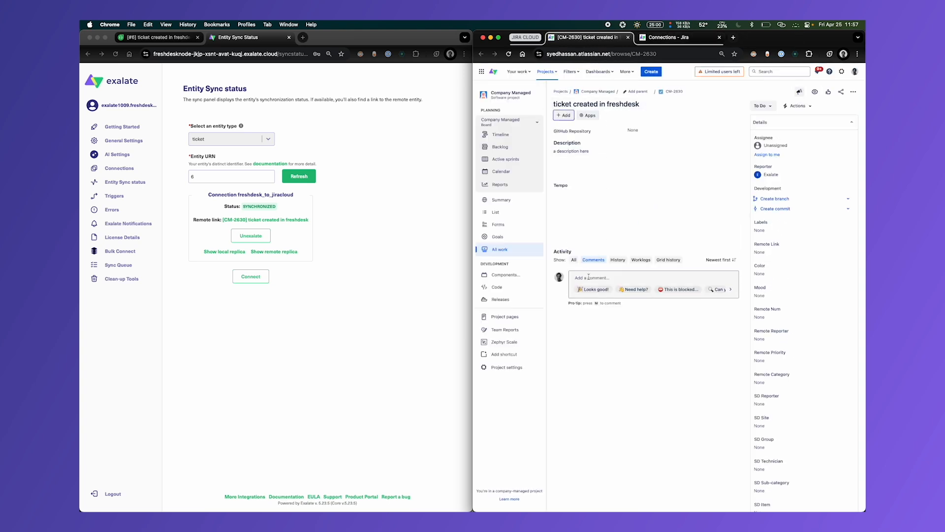
- Post the comment "hello from jira" on the synced Jira issue
{"action": "left_click", "coordinate": [589, 279]}
{"action": "type", "text": "hello from jira"}
{"action": "left_click", "coordinate": [578, 325]}
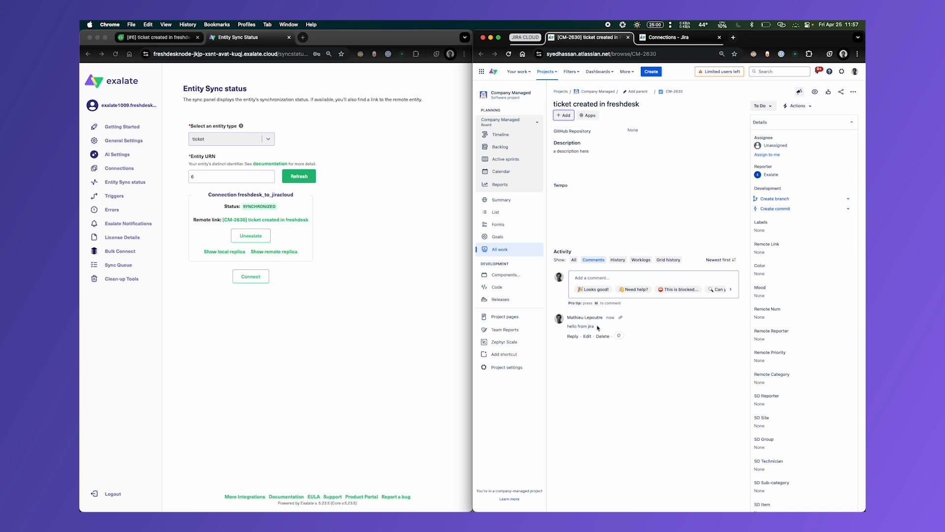
- Check the Freshdesk ticket "ticket created in freshdesk" for the "hello from jira" comment posted on the Jira issue
{"action": "left_click", "coordinate": [157, 37]}
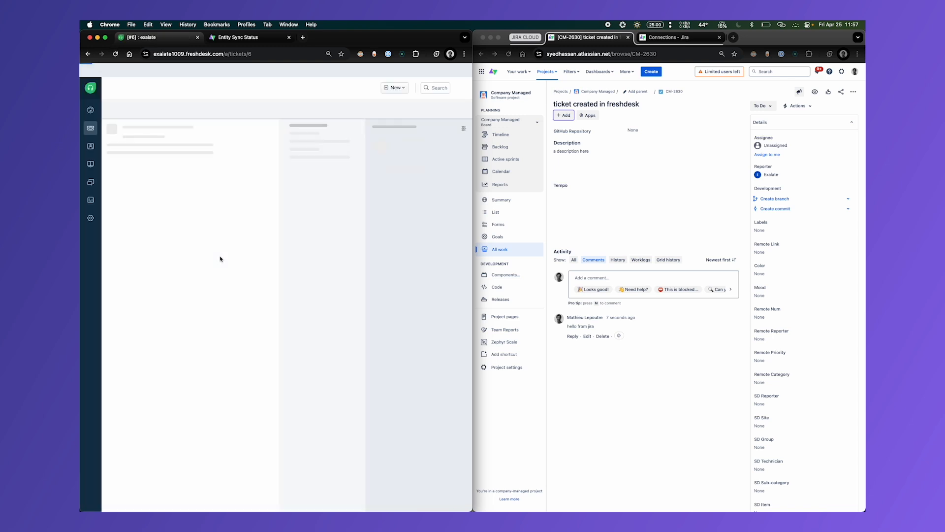
{"action": "left_click_drag", "start_coordinate": [224, 217], "coordinate": [200, 214]}
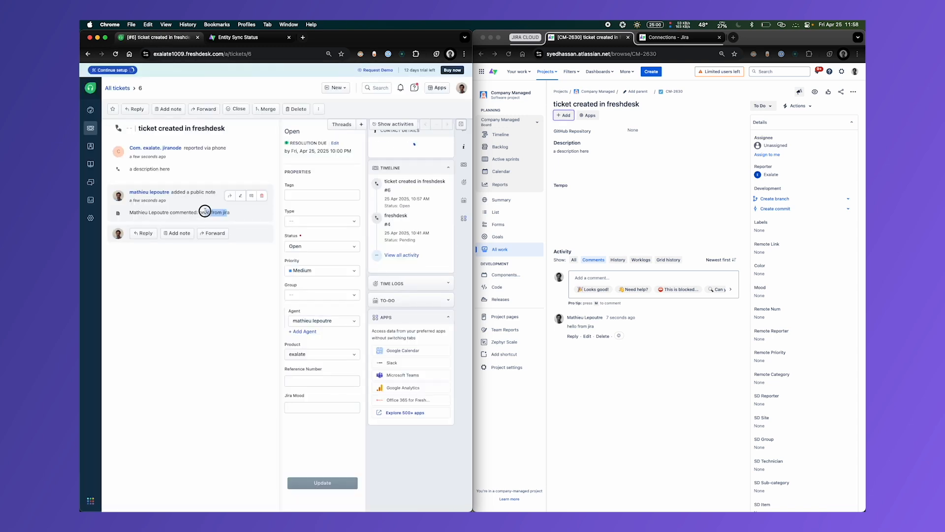
- Open the sync rules of the freshdesk_to_jiracloud connection for editing on both the Freshdesk and Jira sides
{"action": "left_click", "coordinate": [228, 37]}
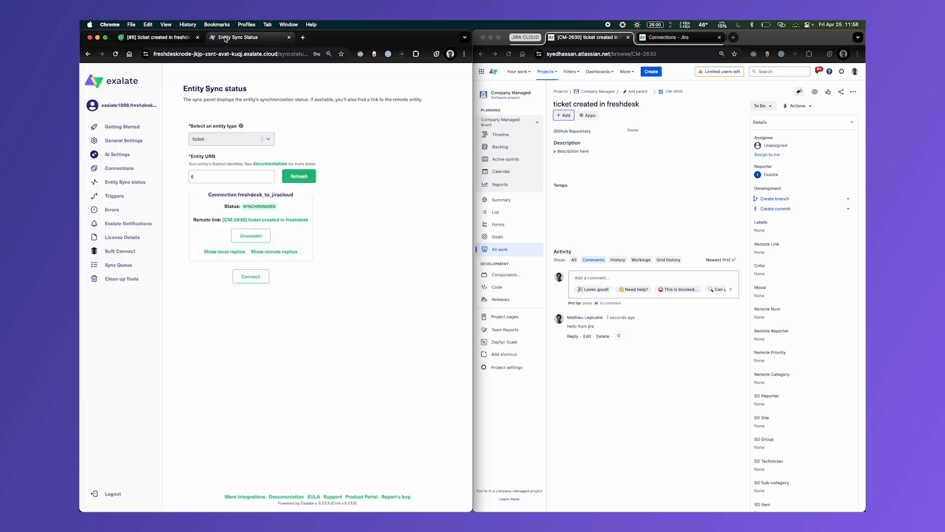
{"action": "left_click", "coordinate": [120, 169]}
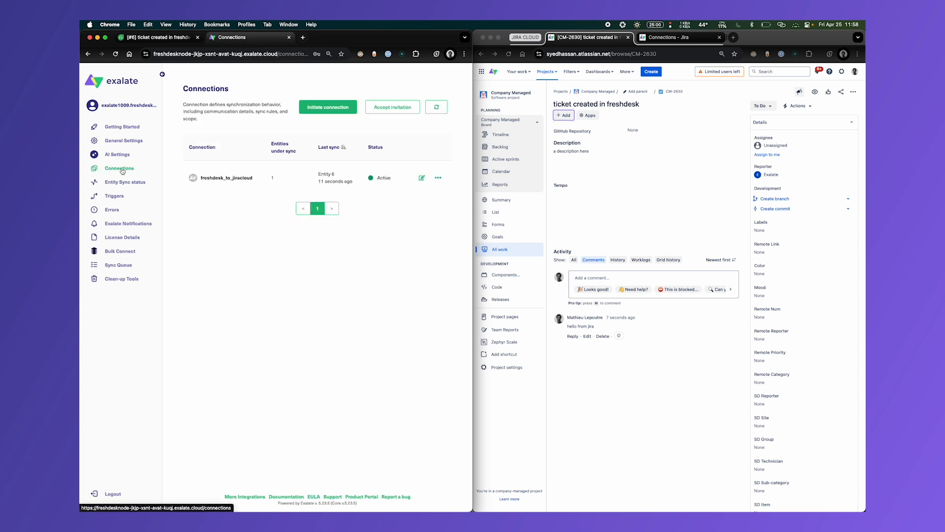
{"action": "left_click", "coordinate": [435, 185]}
{"action": "left_click", "coordinate": [670, 37]}
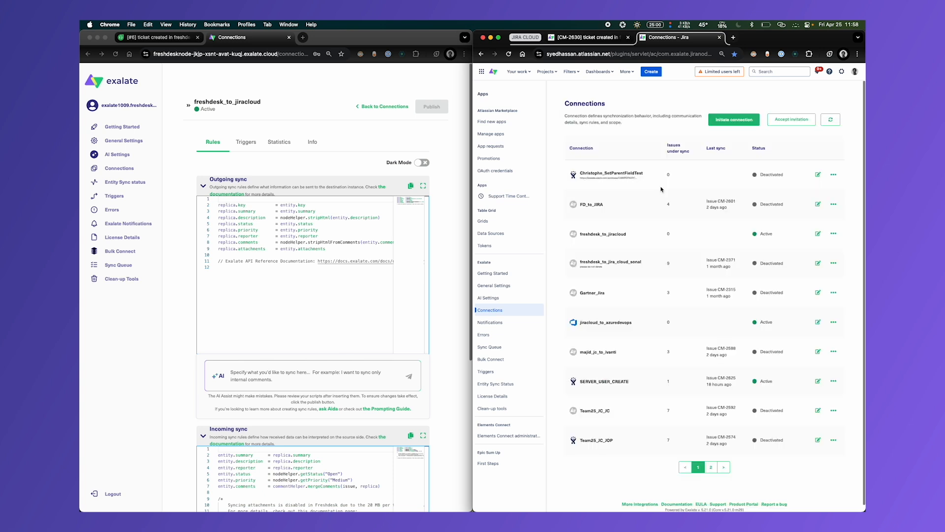
{"action": "left_click", "coordinate": [817, 233]}
{"action": "scroll", "coordinate": [563, 295], "scroll_direction": "down", "scroll_amount": 2}
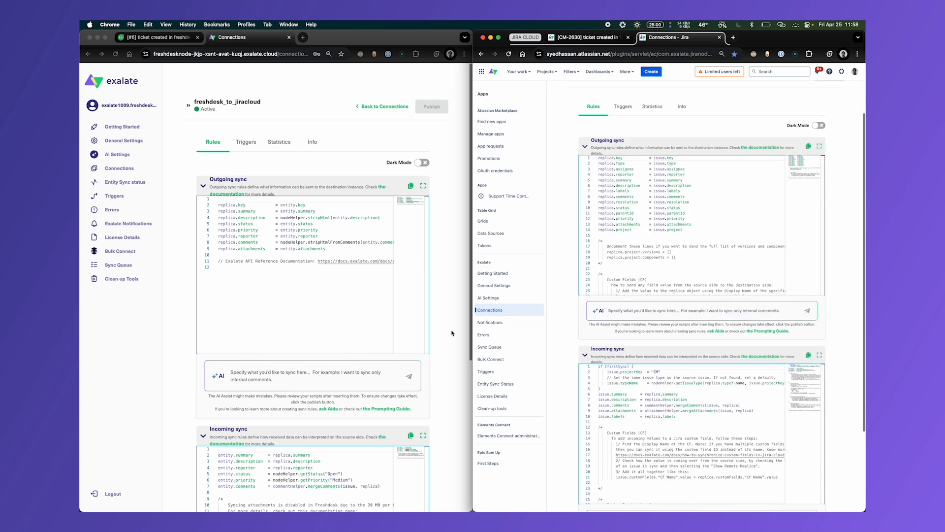
{"action": "scroll", "coordinate": [452, 334], "scroll_direction": "down", "scroll_amount": 3}
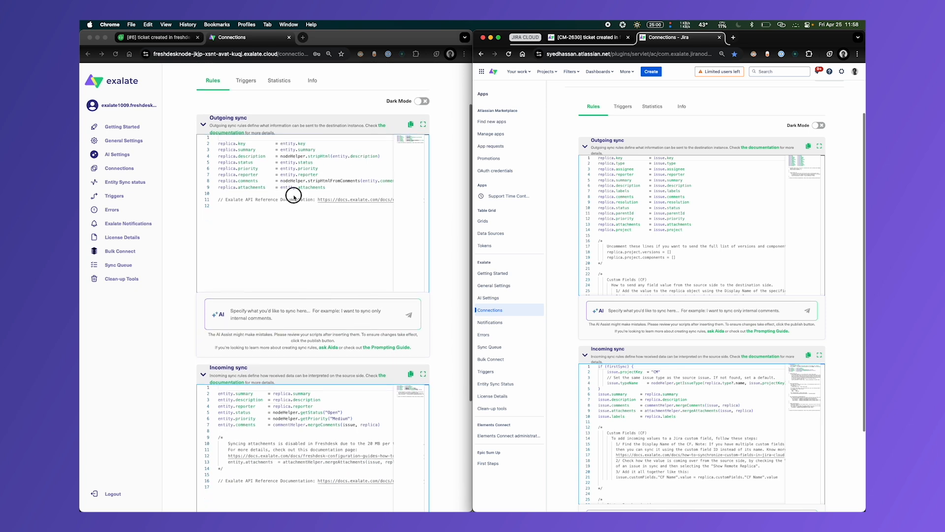
- Review the field lines in the Freshdesk outgoing sync script and the matching lines in the Jira incoming sync script
{"action": "left_click", "coordinate": [294, 197]}
{"action": "left_click_drag", "start_coordinate": [337, 189], "coordinate": [196, 143]}
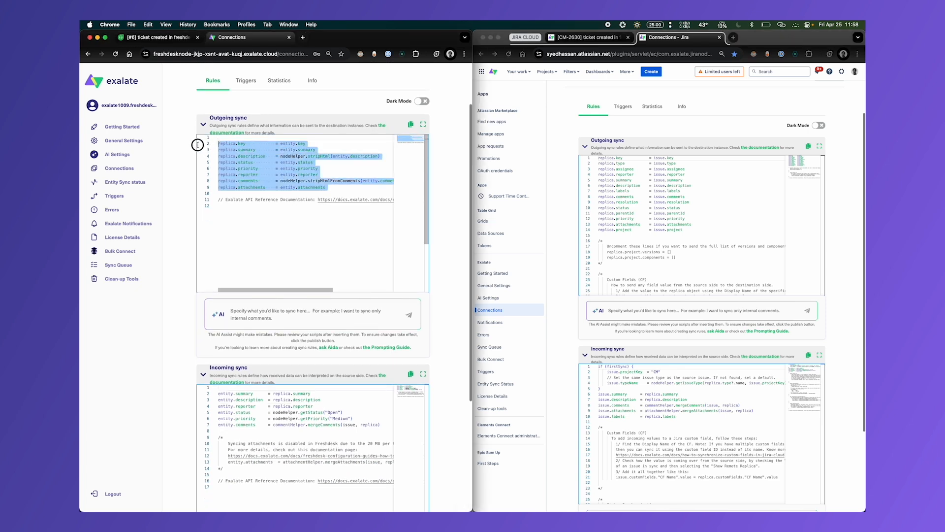
{"action": "left_click", "coordinate": [283, 178]}
{"action": "left_click", "coordinate": [337, 190]}
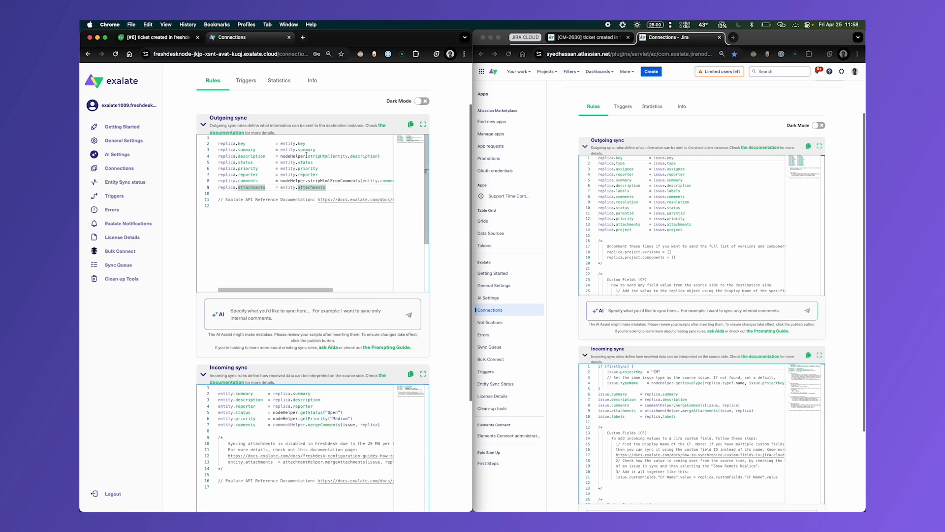
{"action": "left_click", "coordinate": [689, 452]}
{"action": "left_click_drag", "start_coordinate": [690, 416], "coordinate": [556, 352]}
{"action": "left_click", "coordinate": [702, 426]}
{"action": "left_click", "coordinate": [226, 151]}
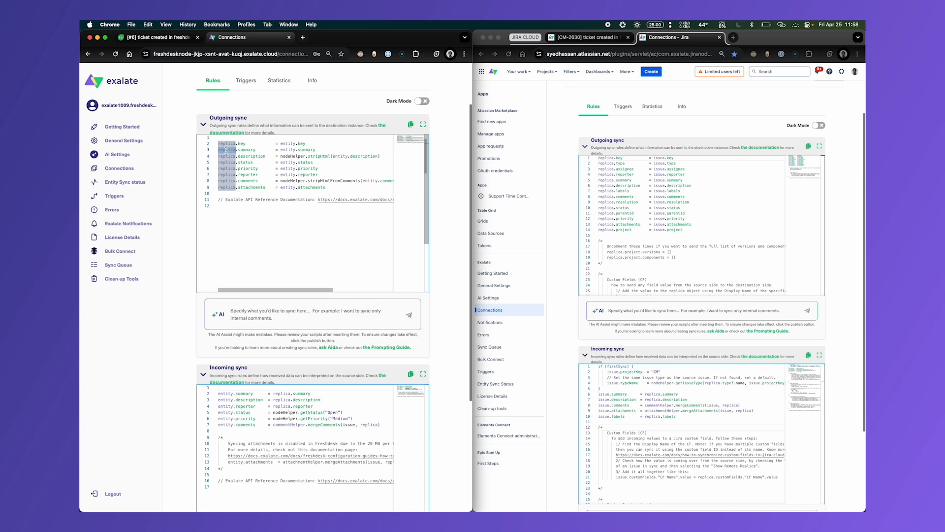
- Review the field lines in the Jira outgoing sync script and the matching lines in the Freshdesk incoming sync script
{"action": "left_click", "coordinate": [563, 242]}
{"action": "left_click_drag", "start_coordinate": [687, 233], "coordinate": [555, 139]}
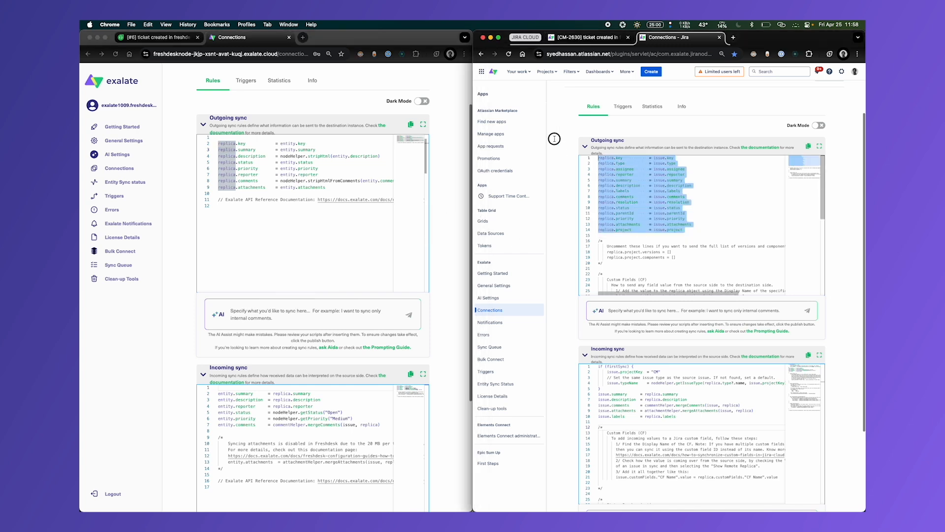
{"action": "left_click", "coordinate": [631, 191]}
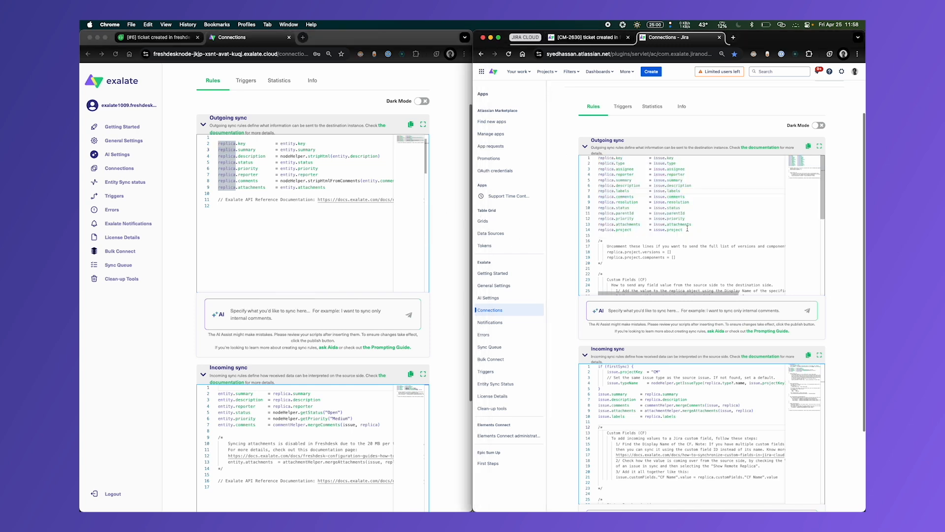
{"action": "left_click_drag", "start_coordinate": [688, 229], "coordinate": [567, 148]}
{"action": "left_click", "coordinate": [627, 180]}
{"action": "left_click", "coordinate": [288, 422]}
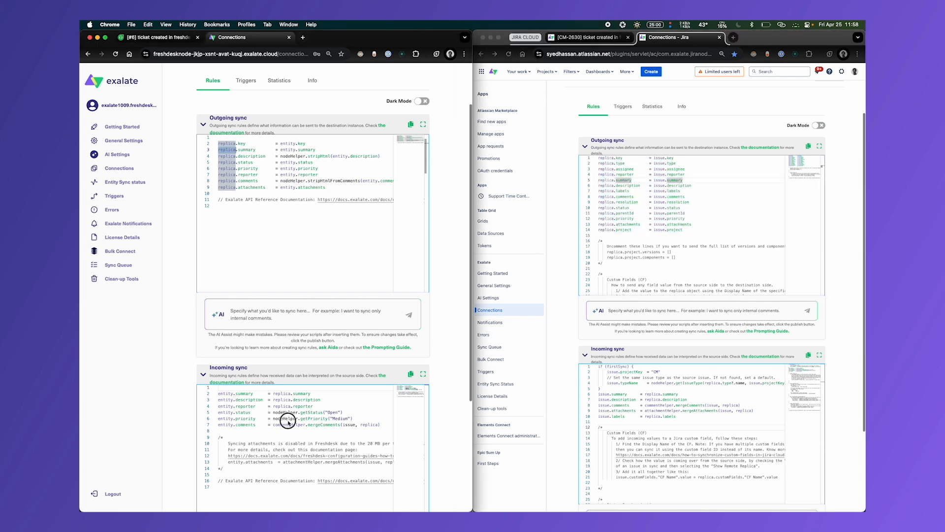
{"action": "left_click_drag", "start_coordinate": [383, 427], "coordinate": [198, 388]}
{"action": "left_click", "coordinate": [273, 419]}
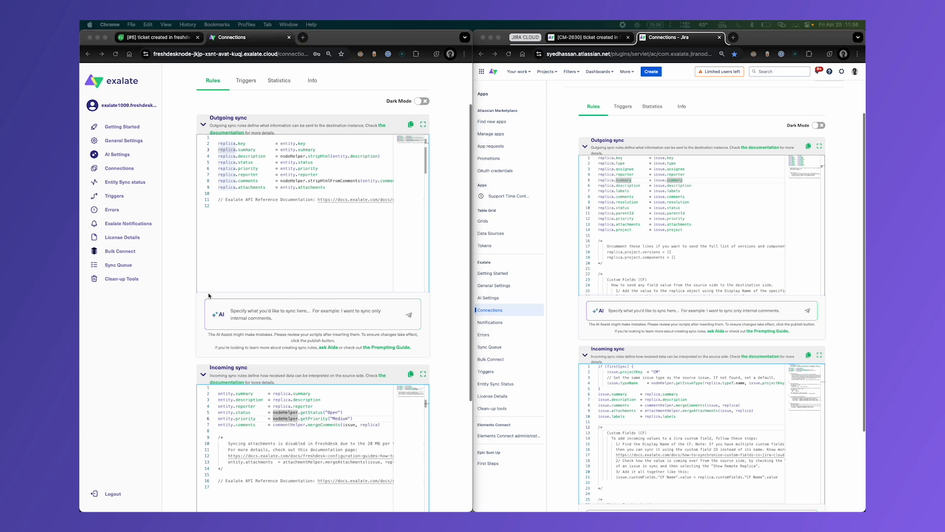
- Add the unindented line replica.customFields."Mood" = entity.customFields."cf_jira_mood" below the attachments line in the Freshdesk outgoing sync
{"action": "left_click", "coordinate": [290, 282]}
{"action": "left_click", "coordinate": [353, 187]}
{"action": "key", "text": "Return"}
{"action": "type", "text": "replica.customFields.\"Mood\" = entity.customFields.\"cf_jira_mood\""}
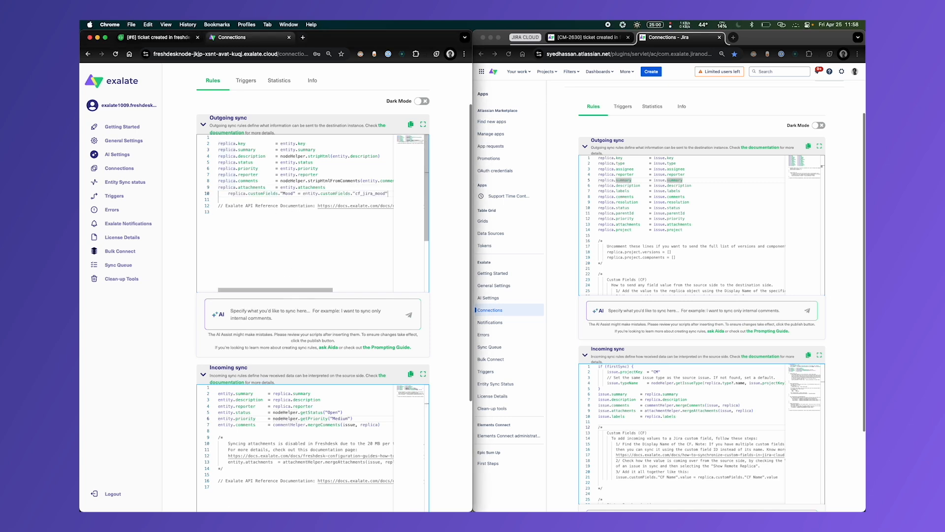
{"action": "left_click", "coordinate": [229, 194]}
{"action": "key", "text": "BackSpace"}
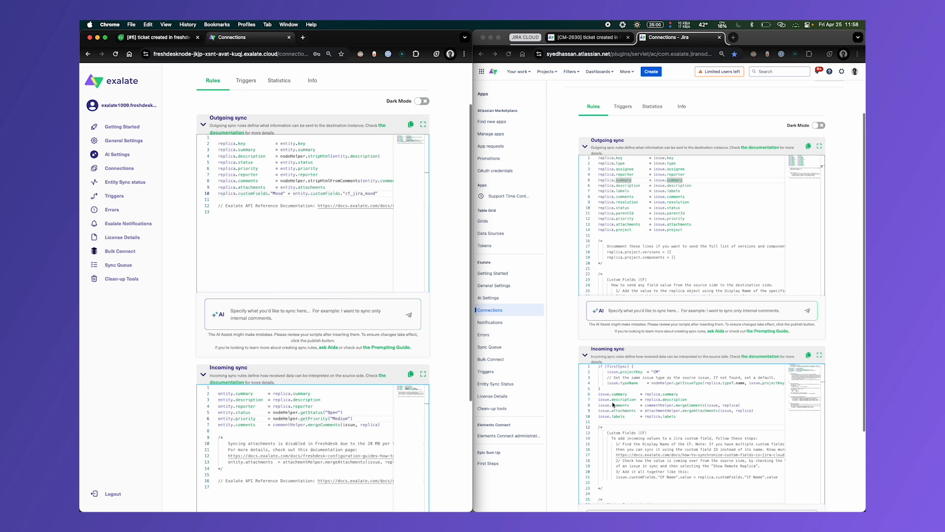
- Insert custom field mappings for Remote Num, Remote Link, Remote Priority and Mood below the labels line in the Jira incoming sync
{"action": "left_click", "coordinate": [650, 418]}
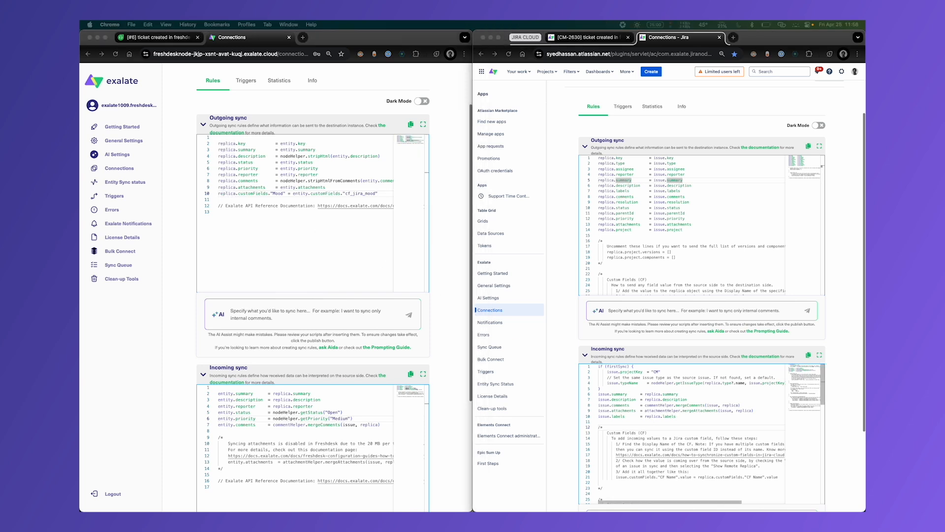
{"action": "left_click", "coordinate": [715, 418]}
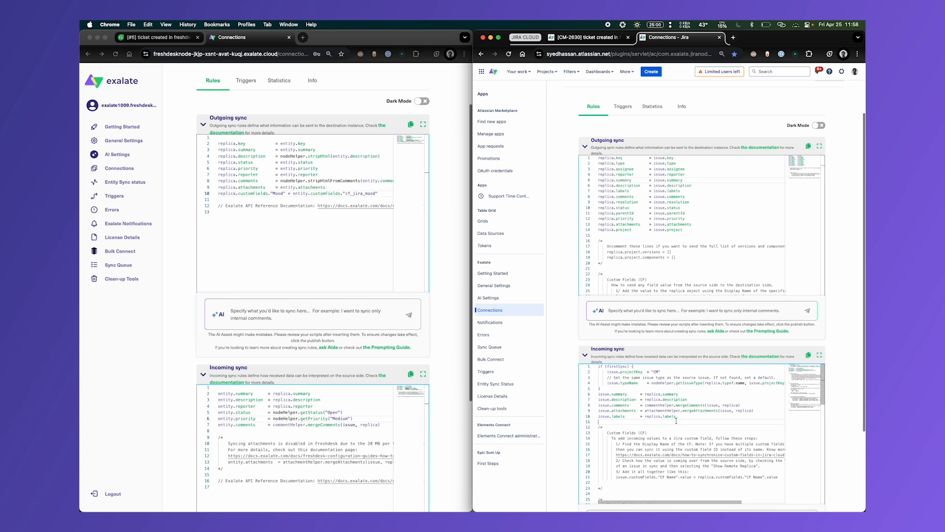
{"action": "key", "text": "Return"}
{"action": "key", "text": "super+v"}
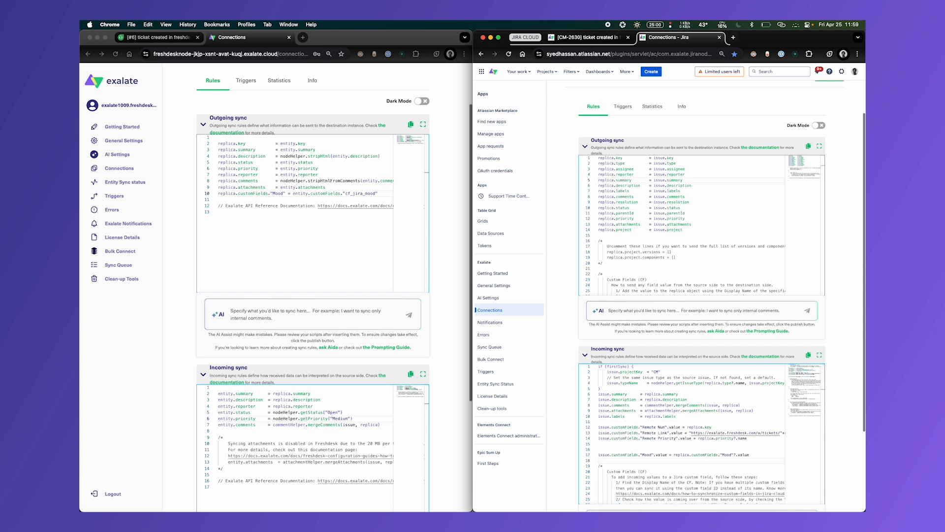
- Add a status map to the Freshdesk incoming sync: "To Do" to "Open", "In Progress" to "Pending" and "Done" to "Resolved", setting entity.status from it
{"action": "left_click", "coordinate": [687, 186]}
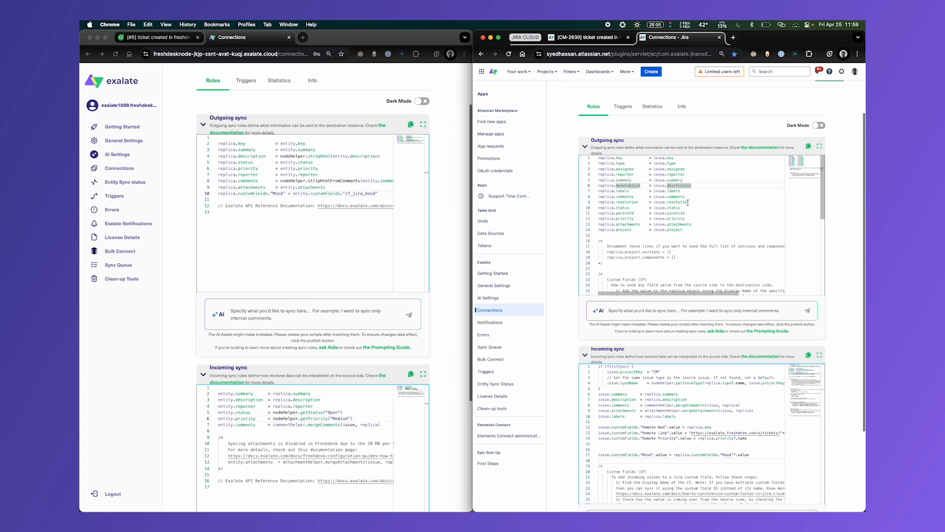
{"action": "left_click_drag", "start_coordinate": [690, 209], "coordinate": [578, 210]}
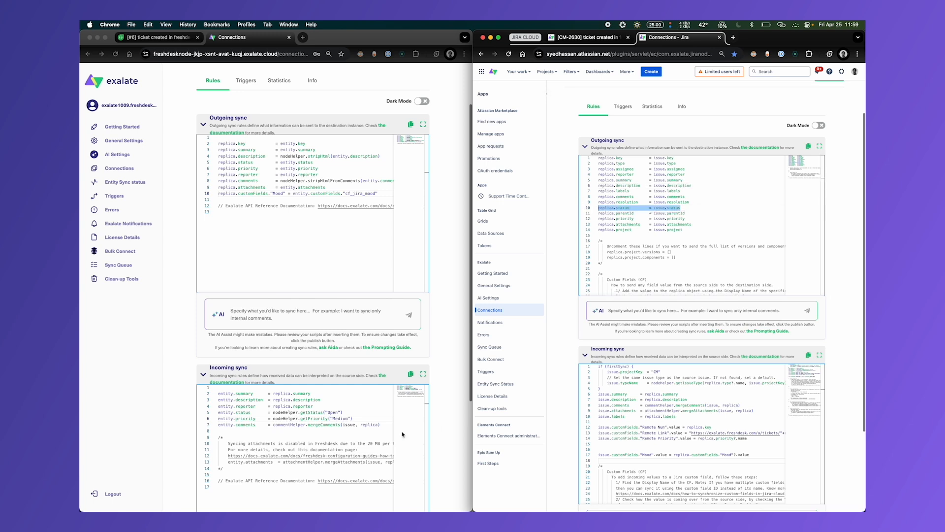
{"action": "left_click", "coordinate": [452, 431]}
{"action": "scroll", "coordinate": [451, 431], "scroll_direction": "down", "scroll_amount": 2}
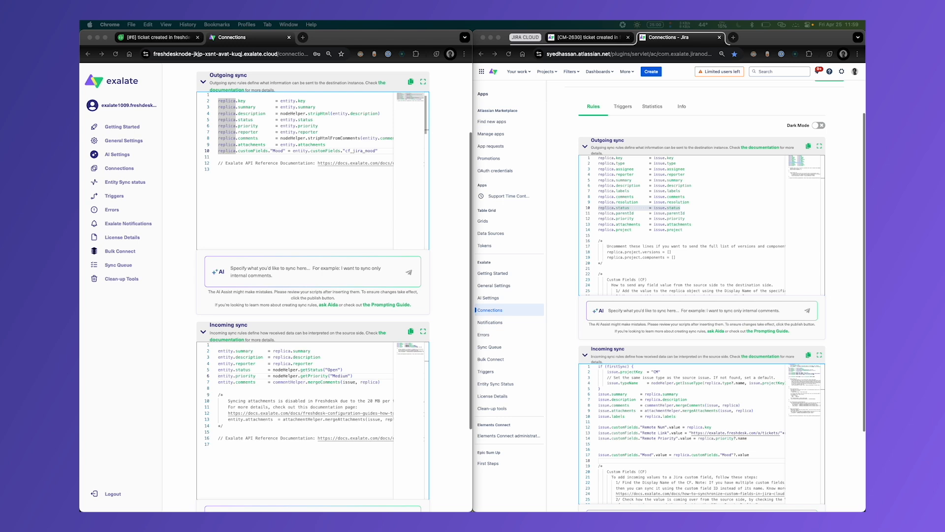
{"action": "left_click", "coordinate": [314, 388]}
{"action": "key", "text": "super+v"}
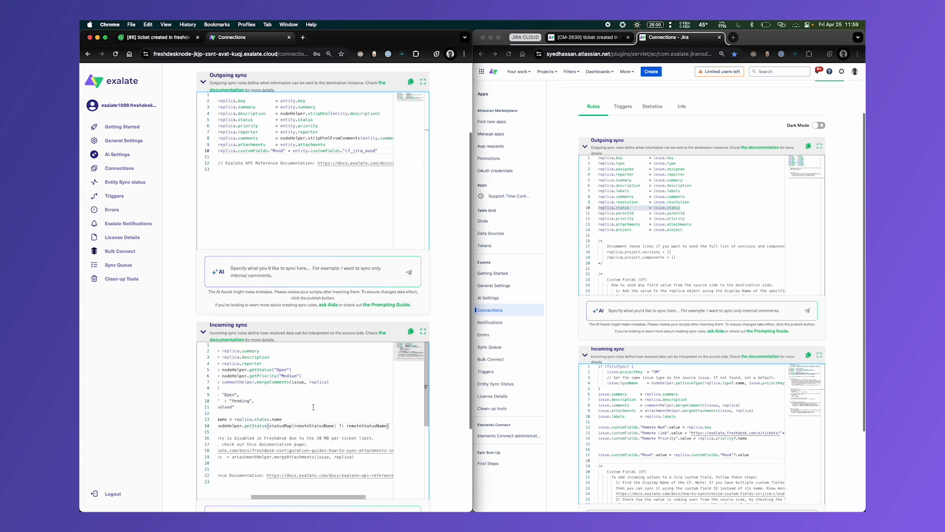
{"action": "left_click_drag", "start_coordinate": [302, 496], "coordinate": [216, 496]}
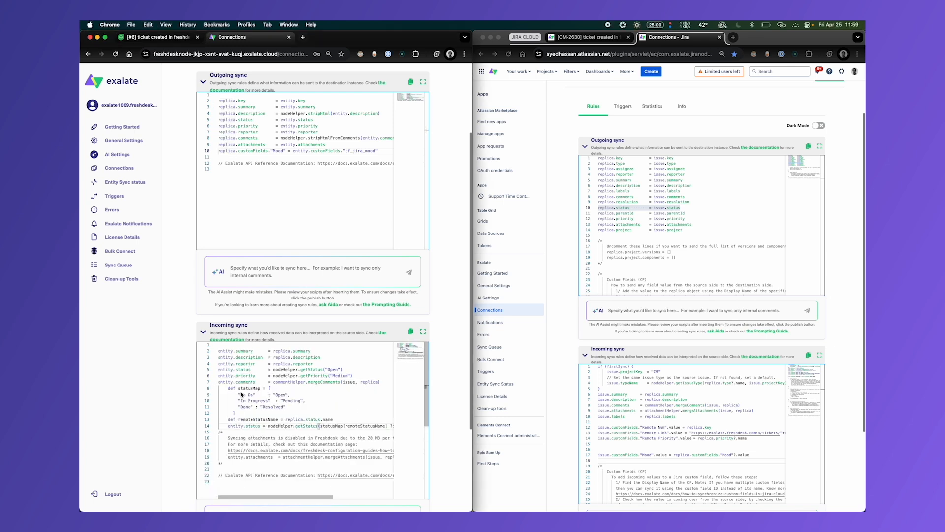
{"action": "double_click", "coordinate": [279, 394]}
{"action": "left_click_drag", "start_coordinate": [241, 401], "coordinate": [267, 403]}
{"action": "double_click", "coordinate": [287, 402]}
{"action": "double_click", "coordinate": [246, 407]}
{"action": "double_click", "coordinate": [274, 407]}
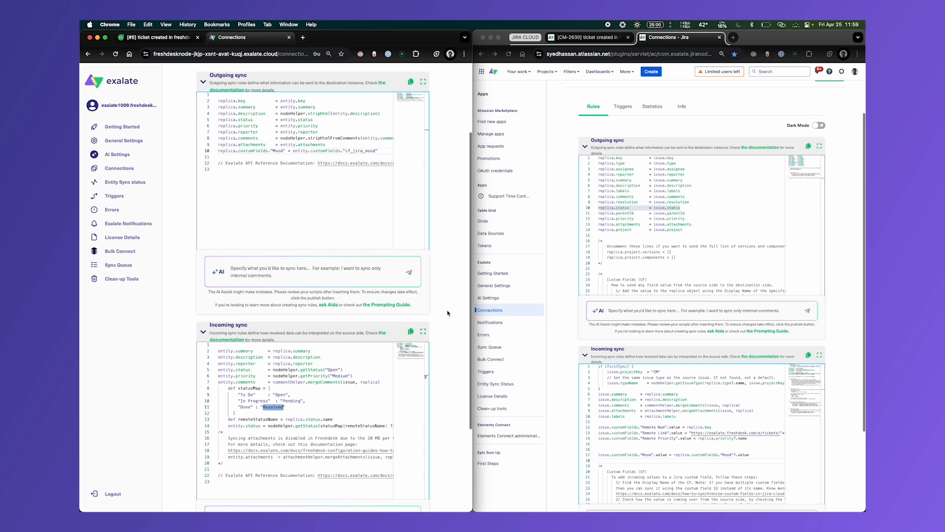
- Publish the changed sync rules of the freshdesk_to_jiracloud connection on both the Freshdesk and Jira sides
{"action": "scroll", "coordinate": [457, 230], "scroll_direction": "up", "scroll_amount": 5}
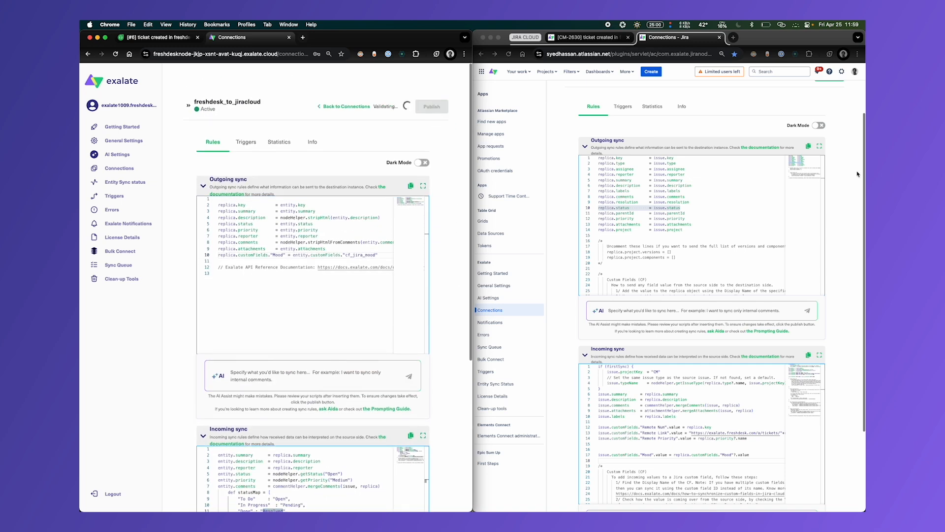
{"action": "scroll", "coordinate": [858, 174], "scroll_direction": "up", "scroll_amount": 1}
{"action": "scroll", "coordinate": [858, 173], "scroll_direction": "up", "scroll_amount": 2}
{"action": "left_click", "coordinate": [829, 119]}
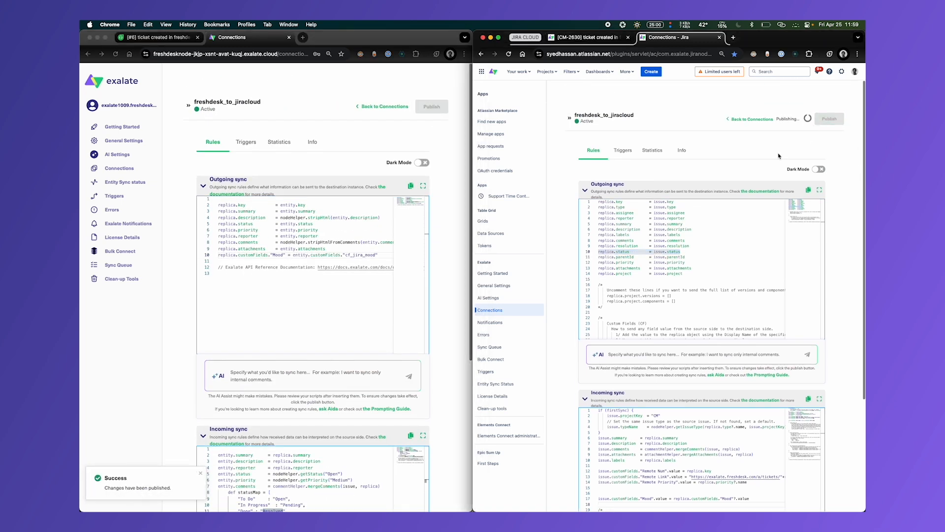
- Set the Jira Mood of the Freshdesk ticket "ticket created in freshdesk" to "Happy" and update its properties
{"action": "left_click", "coordinate": [586, 37]}
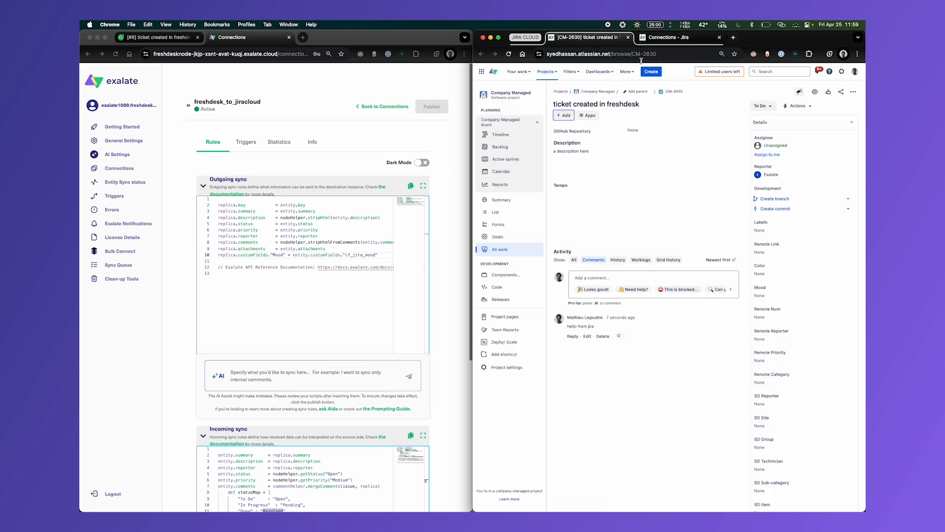
{"action": "left_click", "coordinate": [192, 37]}
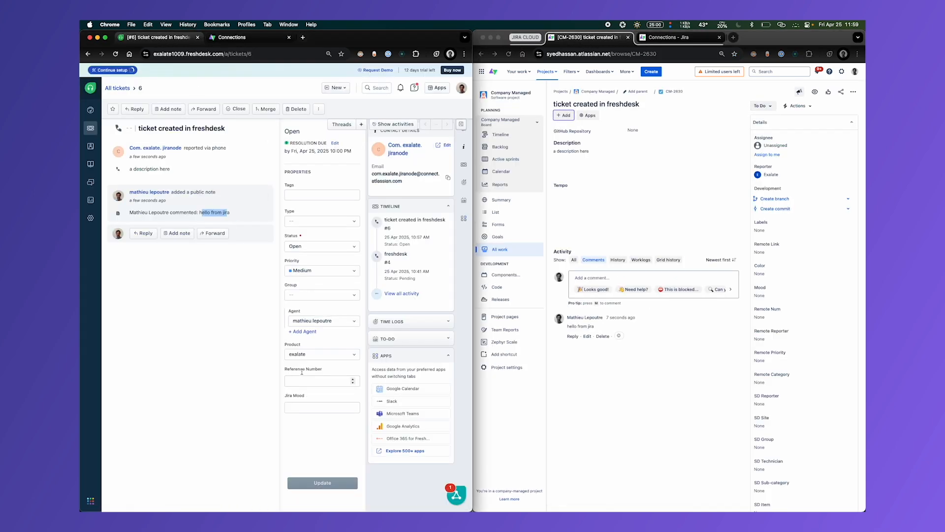
{"action": "left_click", "coordinate": [299, 405]}
{"action": "type", "text": "app"}
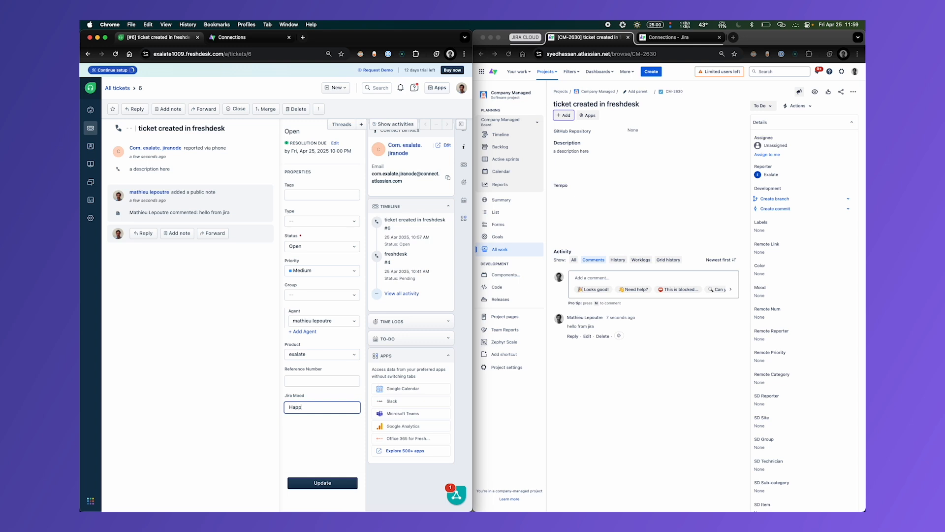
{"action": "left_click", "coordinate": [323, 484]}
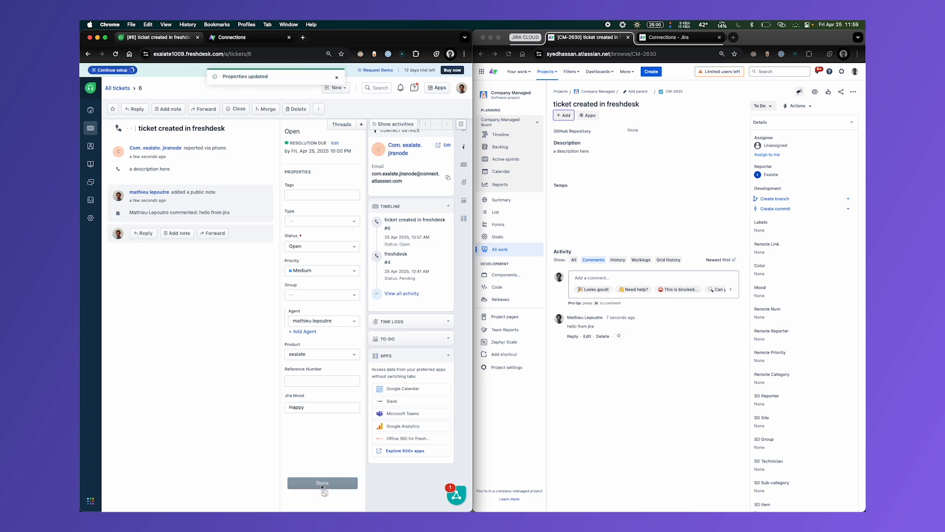
- Look up the entity sync status of the ticket with URN 6 in Freshdesk's Exalate and open its local replica
{"action": "left_click", "coordinate": [231, 41]}
{"action": "left_click", "coordinate": [236, 230]}
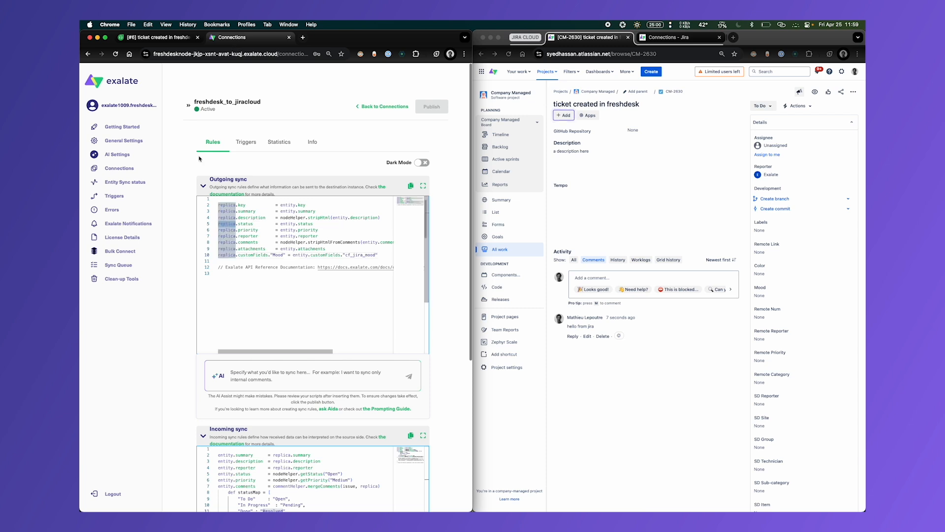
{"action": "left_click", "coordinate": [125, 183]}
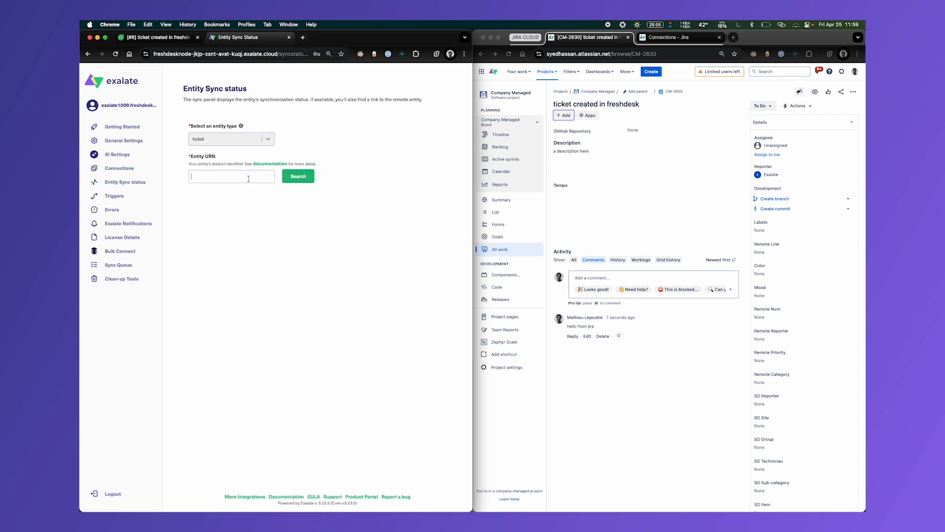
{"action": "type", "text": "6"}
{"action": "left_click", "coordinate": [289, 176]}
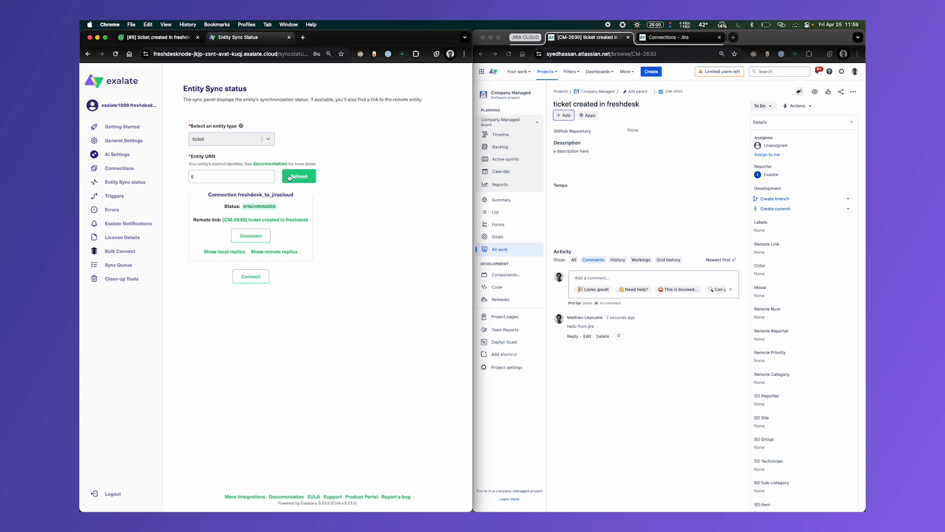
{"action": "left_click", "coordinate": [215, 251]}
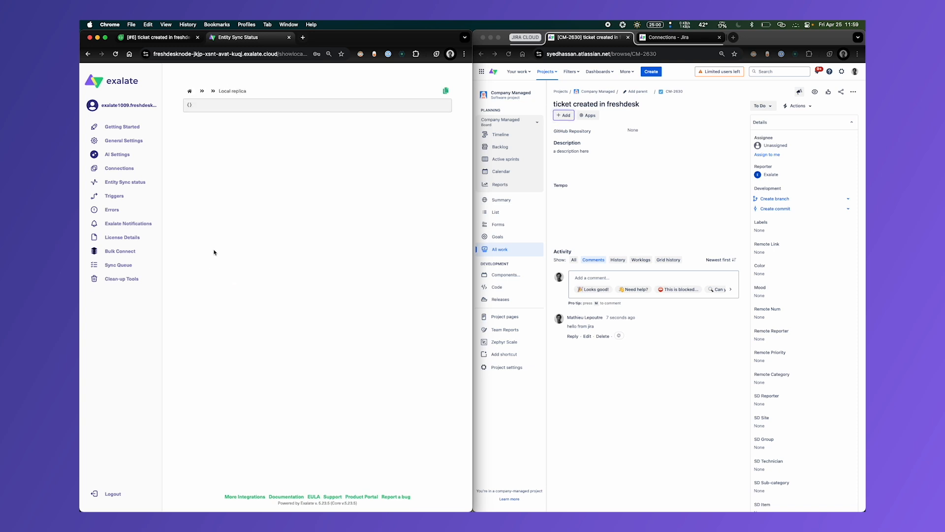
- Search the entity sync status for ticket URN 6 again and reopen its local replica
{"action": "left_click", "coordinate": [126, 183]}
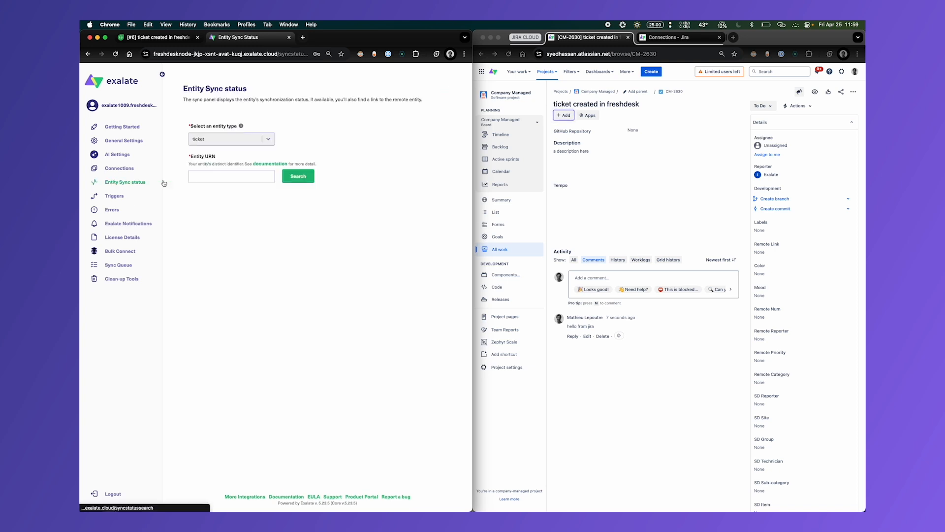
{"action": "left_click", "coordinate": [265, 175]}
{"action": "type", "text": "6"}
{"action": "left_click", "coordinate": [298, 177]}
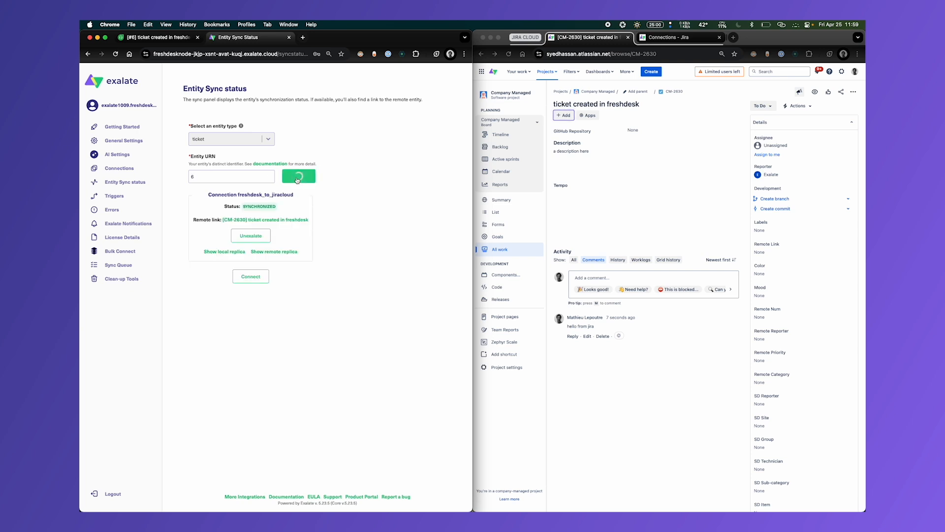
{"action": "left_click", "coordinate": [223, 251]}
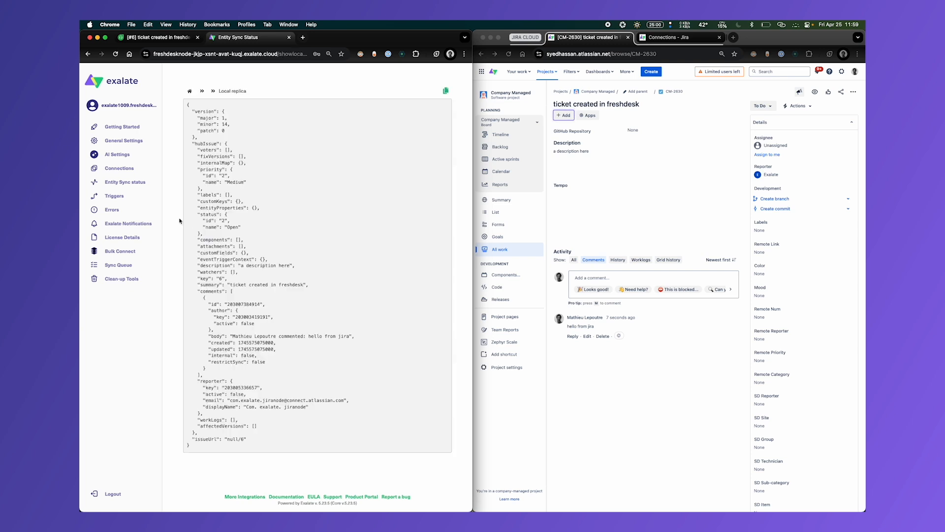
- Check the Freshdesk ticket and refresh the connections list in its Exalate console to check the last sync of freshdesk_to_jiracloud
{"action": "left_click", "coordinate": [119, 168]}
{"action": "left_click", "coordinate": [157, 37]}
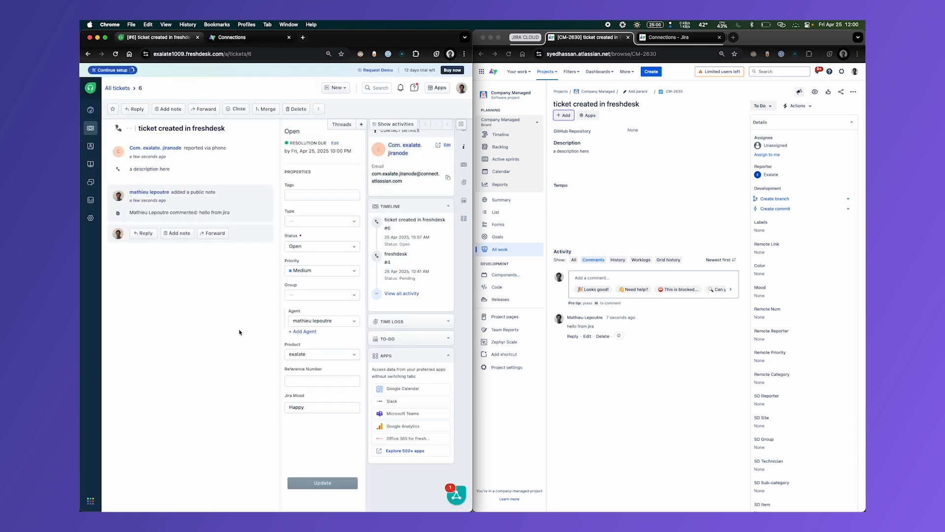
{"action": "left_click", "coordinate": [278, 37]}
{"action": "left_click", "coordinate": [437, 107]}
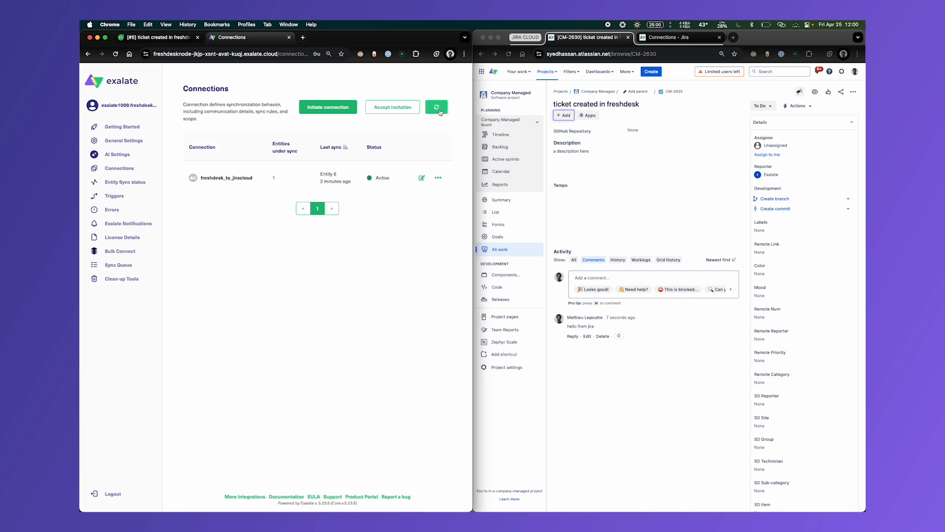
- Look up ticket URN 6 once more and examine the Mood custom field in its local replica
{"action": "left_click", "coordinate": [121, 182]}
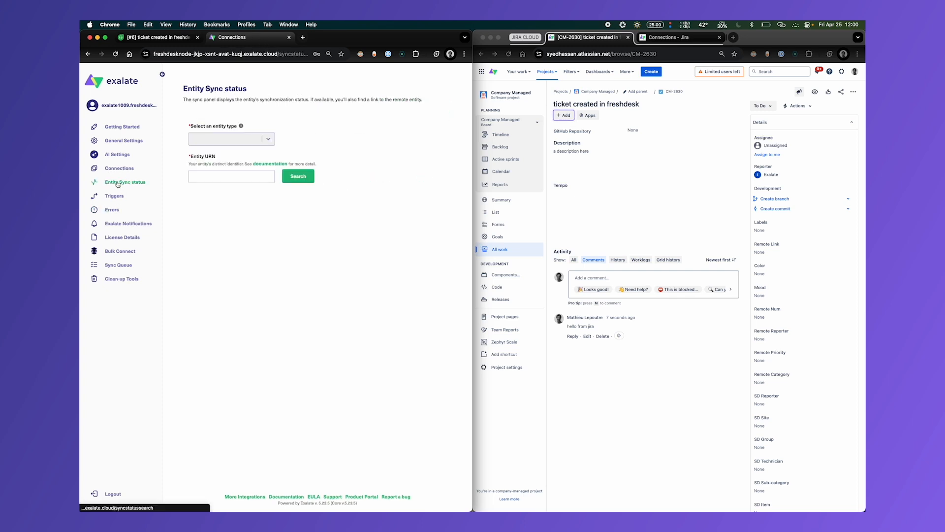
{"action": "left_click", "coordinate": [223, 181]}
{"action": "left_click", "coordinate": [298, 177]}
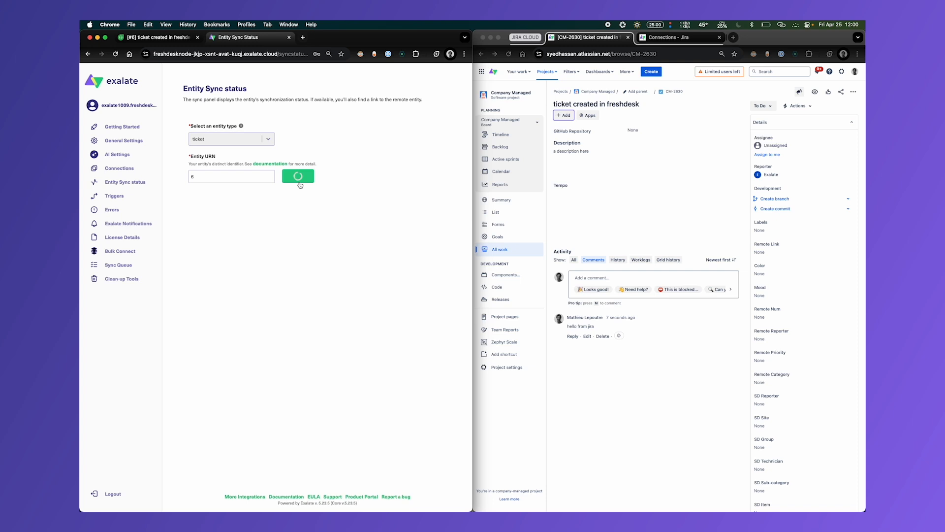
{"action": "left_click_drag", "start_coordinate": [211, 176], "coordinate": [185, 177]}
{"action": "left_click", "coordinate": [220, 178]}
{"action": "left_click", "coordinate": [231, 256]}
{"action": "left_click_drag", "start_coordinate": [197, 252], "coordinate": [246, 285]}
{"action": "left_click", "coordinate": [231, 300]}
- Set the status of the Jira issue CM-2630 to "In Progress"
{"action": "left_click", "coordinate": [676, 401]}
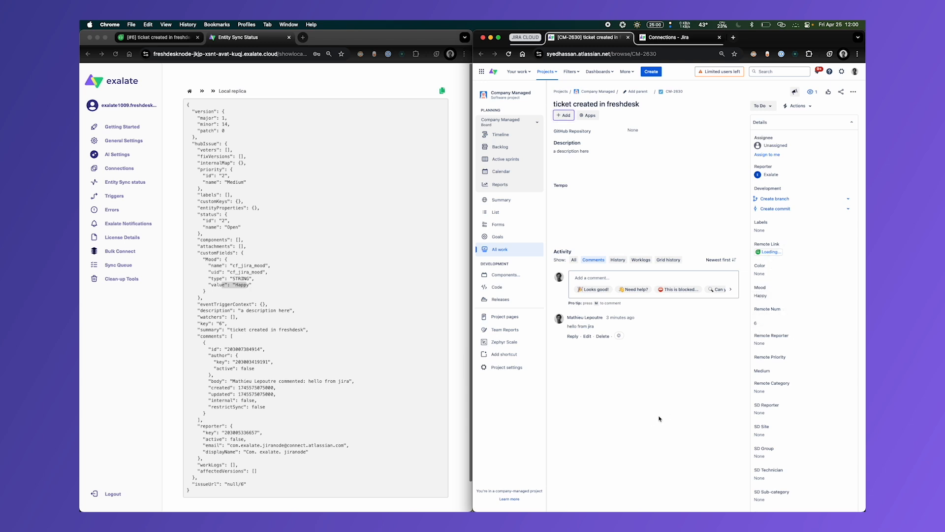
{"action": "left_click", "coordinate": [762, 106]}
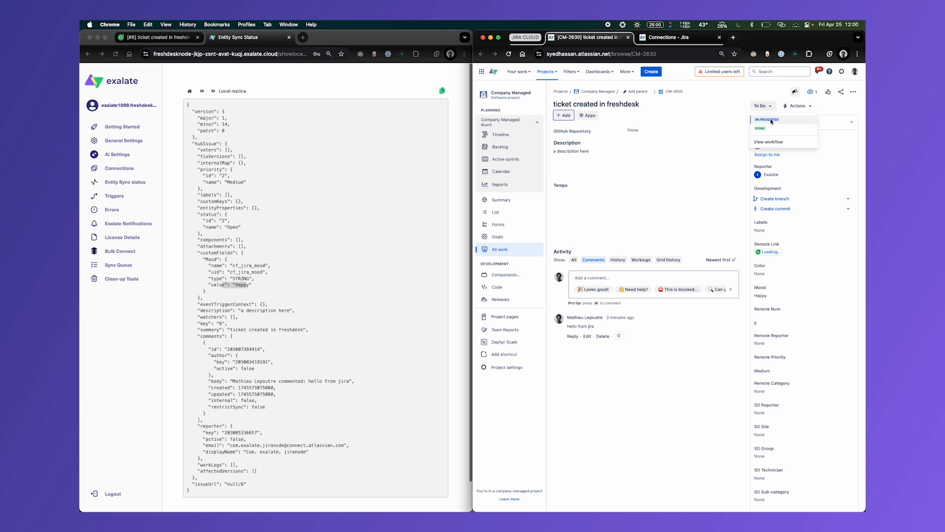
{"action": "left_click", "coordinate": [769, 119]}
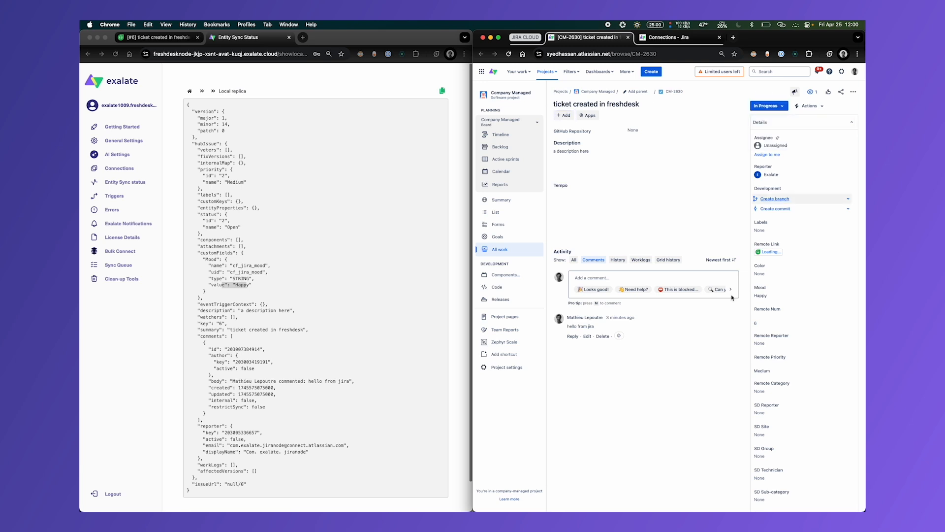
- Check the status line in Jira's outgoing sync rules and reload the Freshdesk ticket to compare its status with CM-2630
{"action": "left_click", "coordinate": [655, 39]}
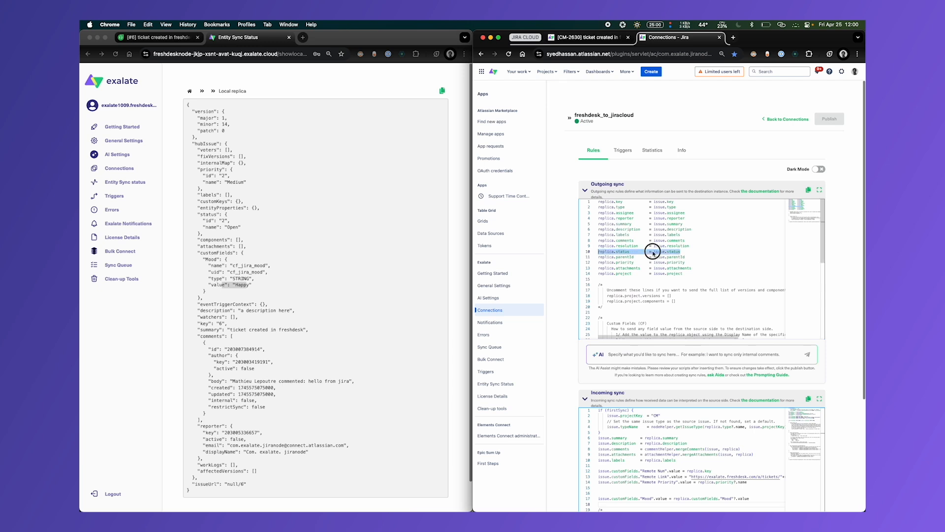
{"action": "double_click", "coordinate": [607, 257]}
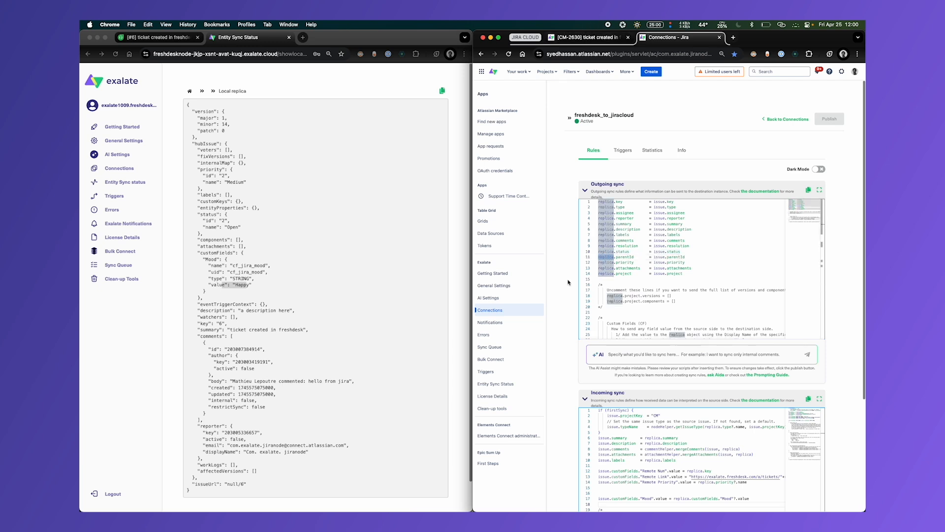
{"action": "left_click", "coordinate": [221, 144]}
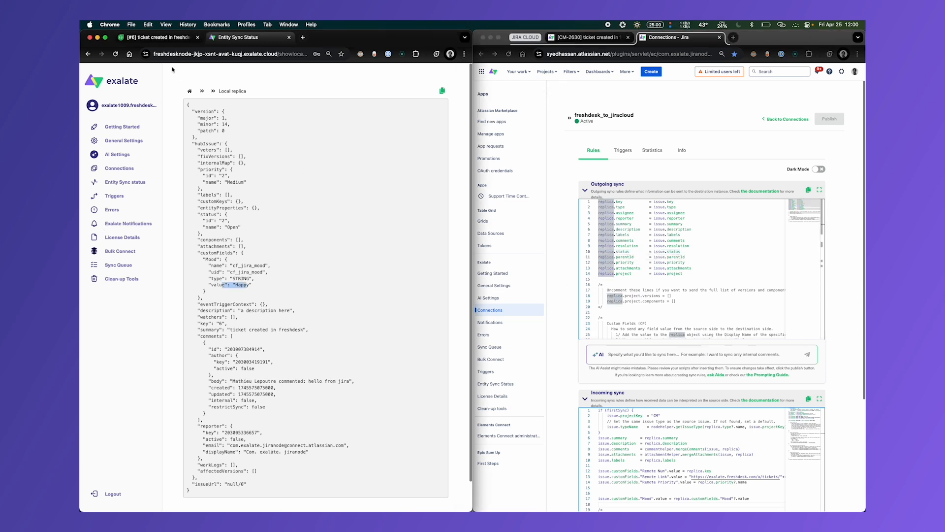
{"action": "left_click", "coordinate": [156, 39]}
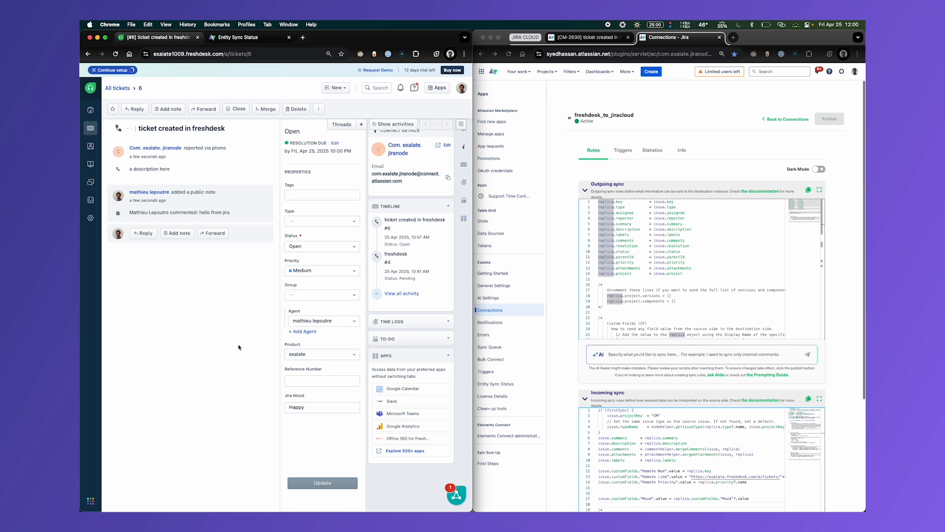
{"action": "key", "text": "super+r"}
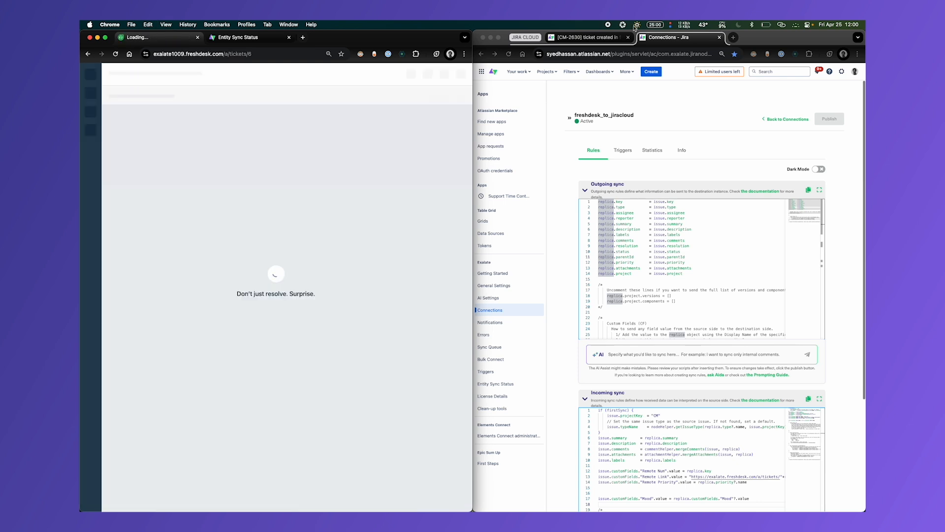
{"action": "left_click", "coordinate": [589, 38]}
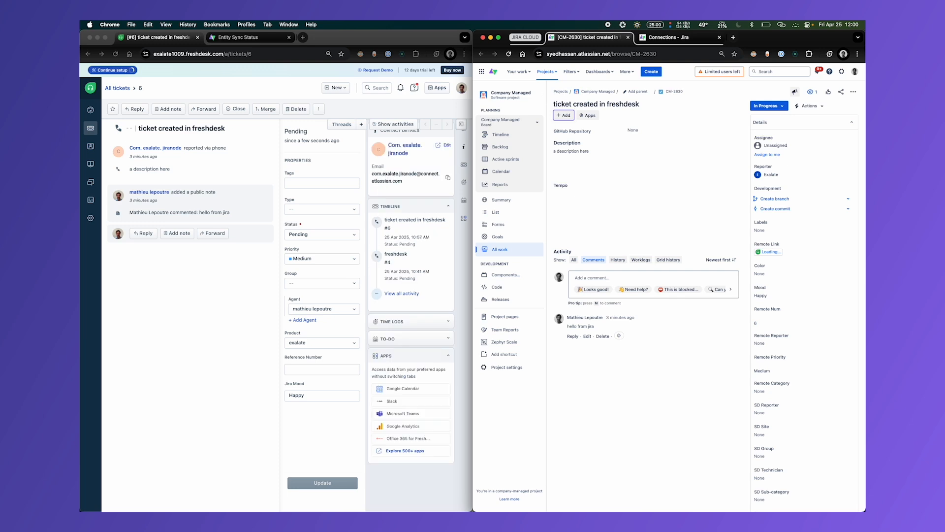